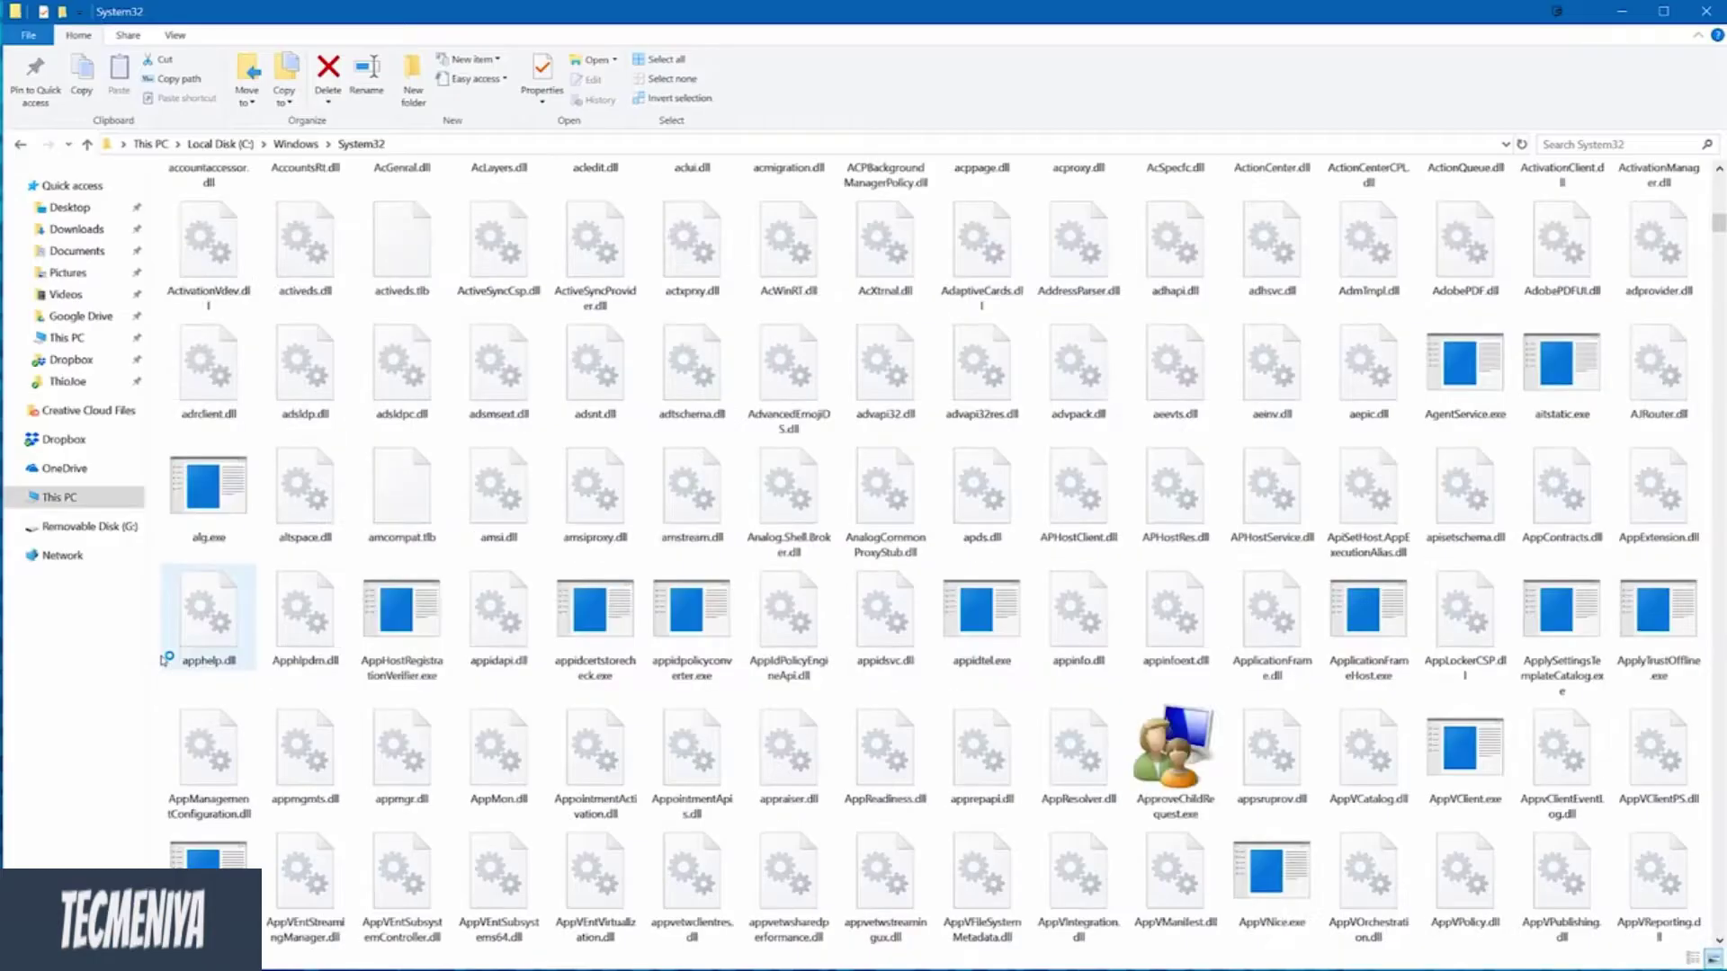
# Look through the files in C:\Windows\System32 from the ActivationVdev.dll area down to notepad.exe
pyautogui.scroll(-10, 165, 660)
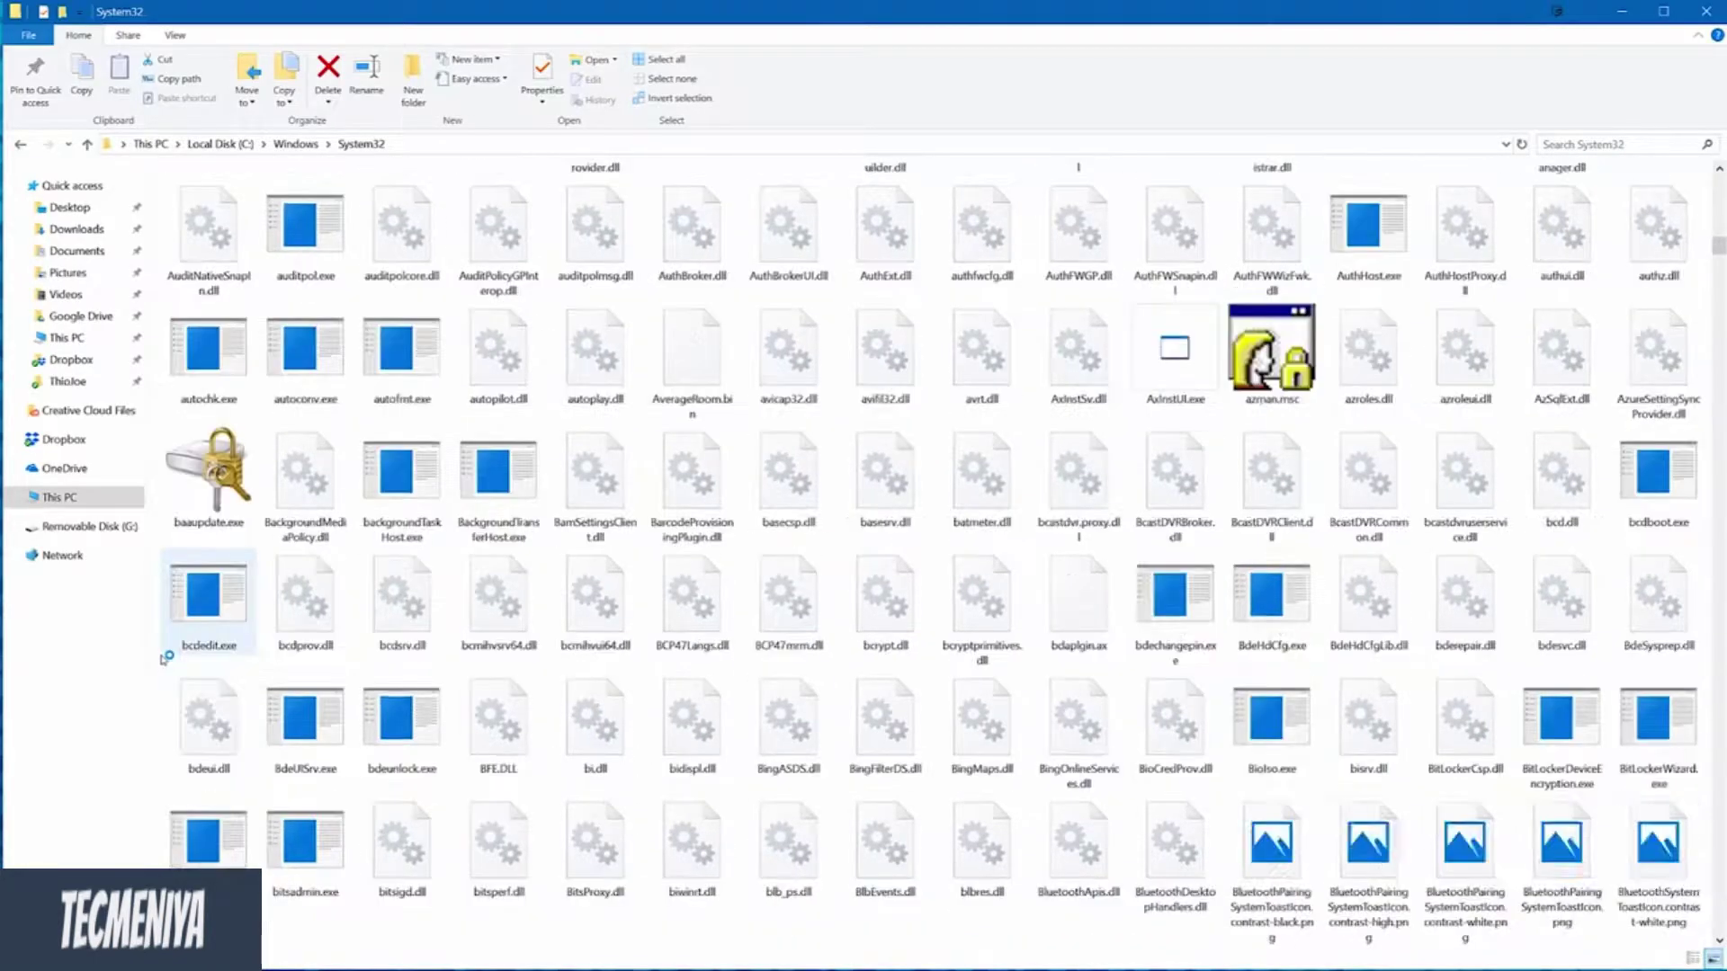
pyautogui.scroll(-10, 165, 660)
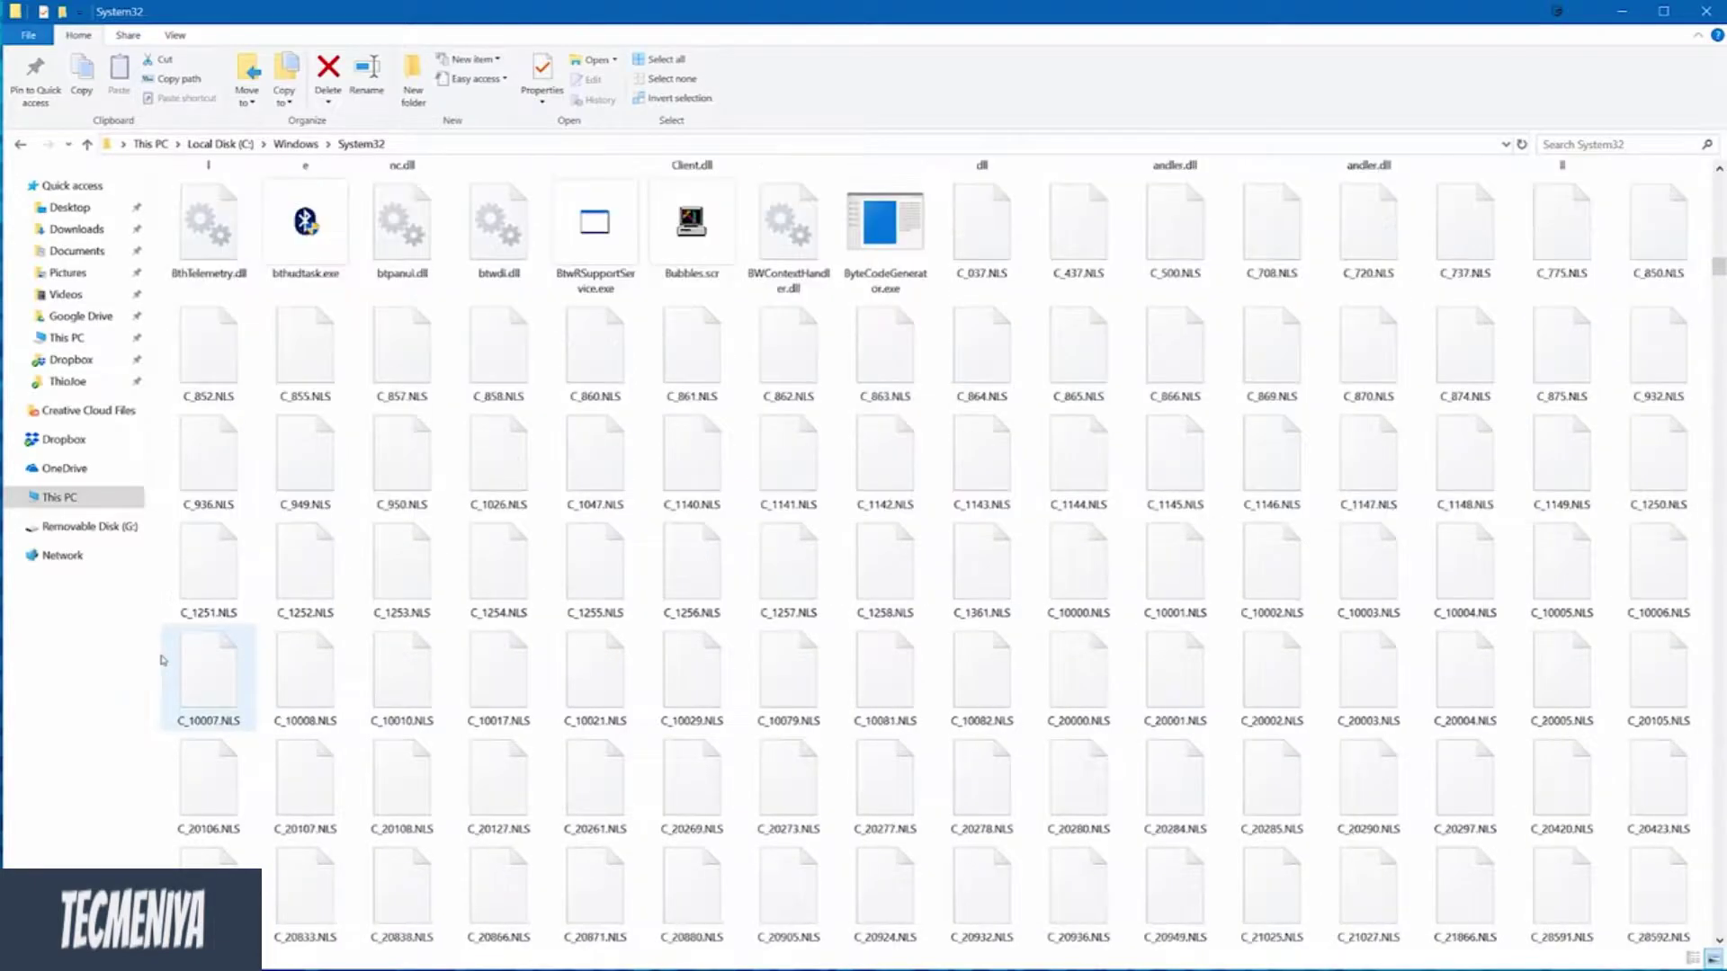
pyautogui.scroll(-8, 1715, 945)
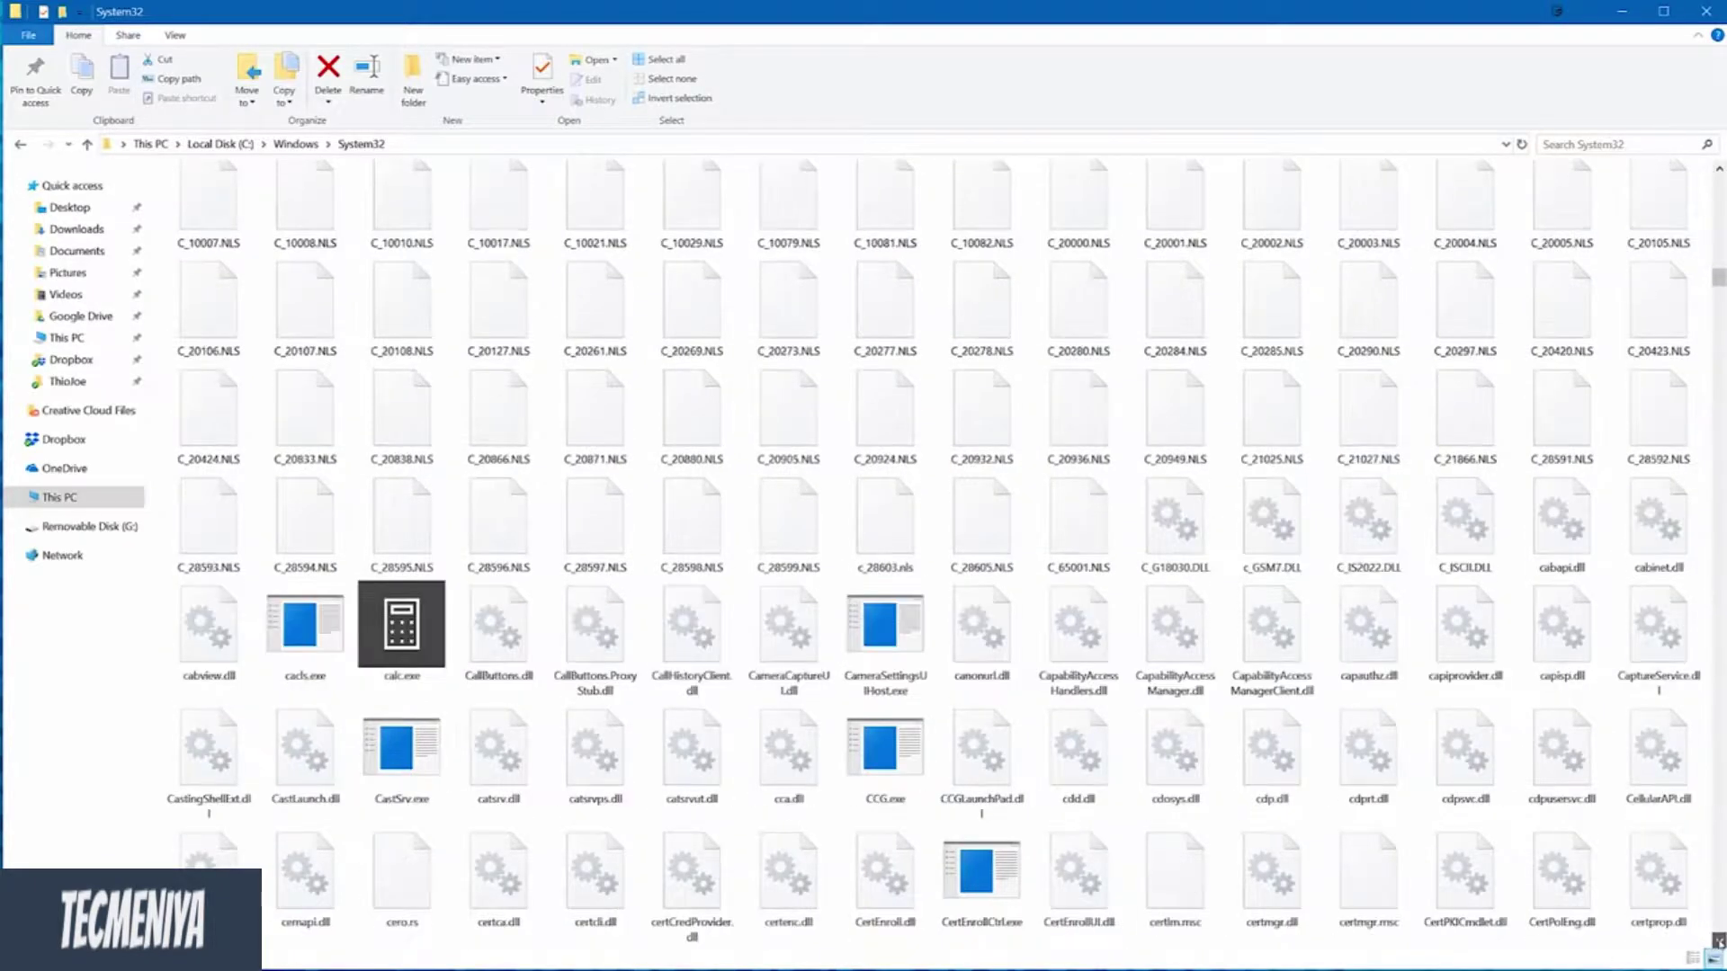
pyautogui.scroll(-10, 1717, 942)
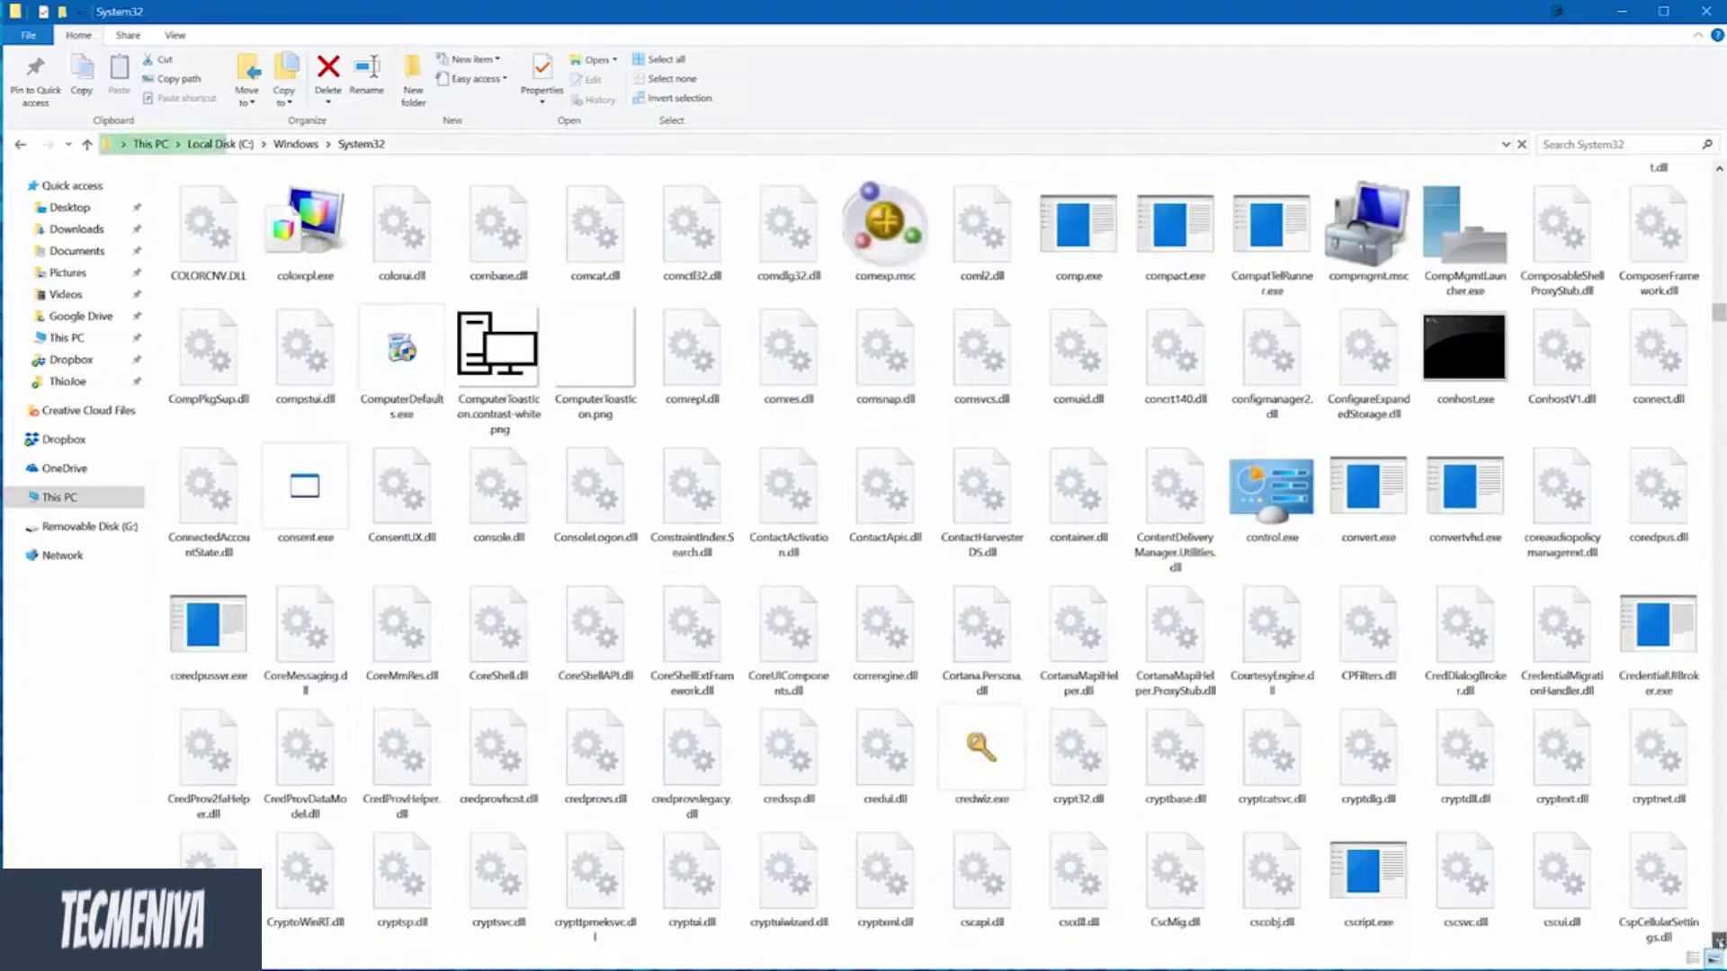
pyautogui.scroll(-10, 1717, 943)
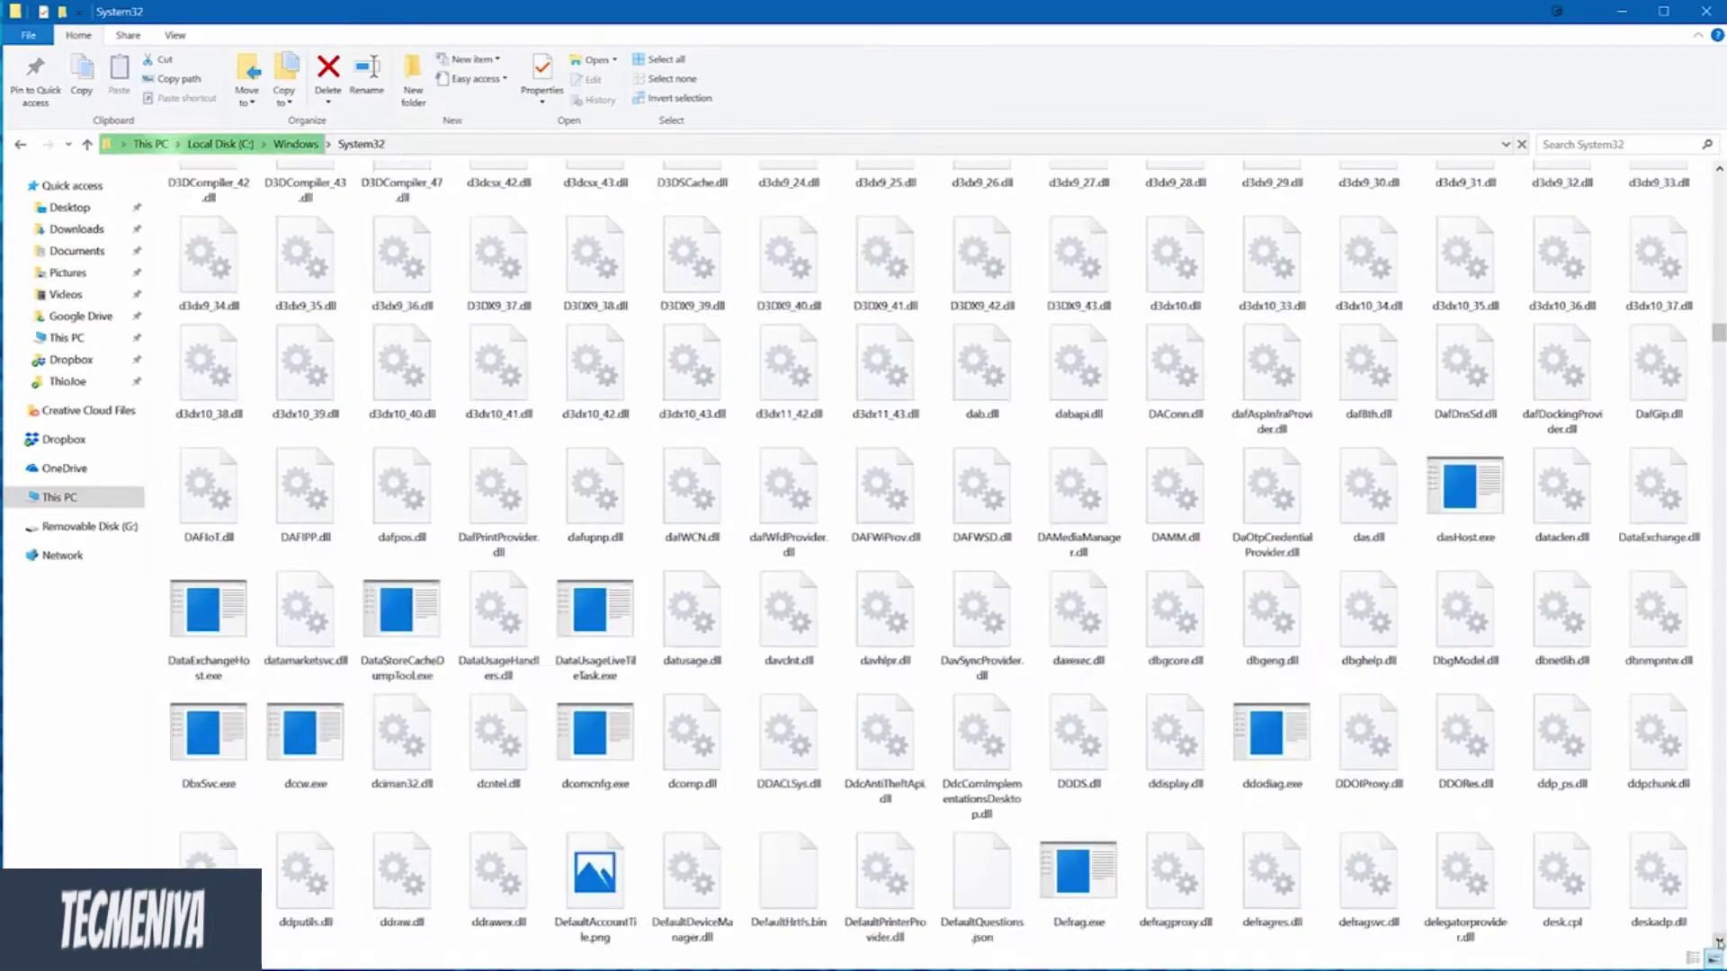
pyautogui.scroll(-10, 1716, 942)
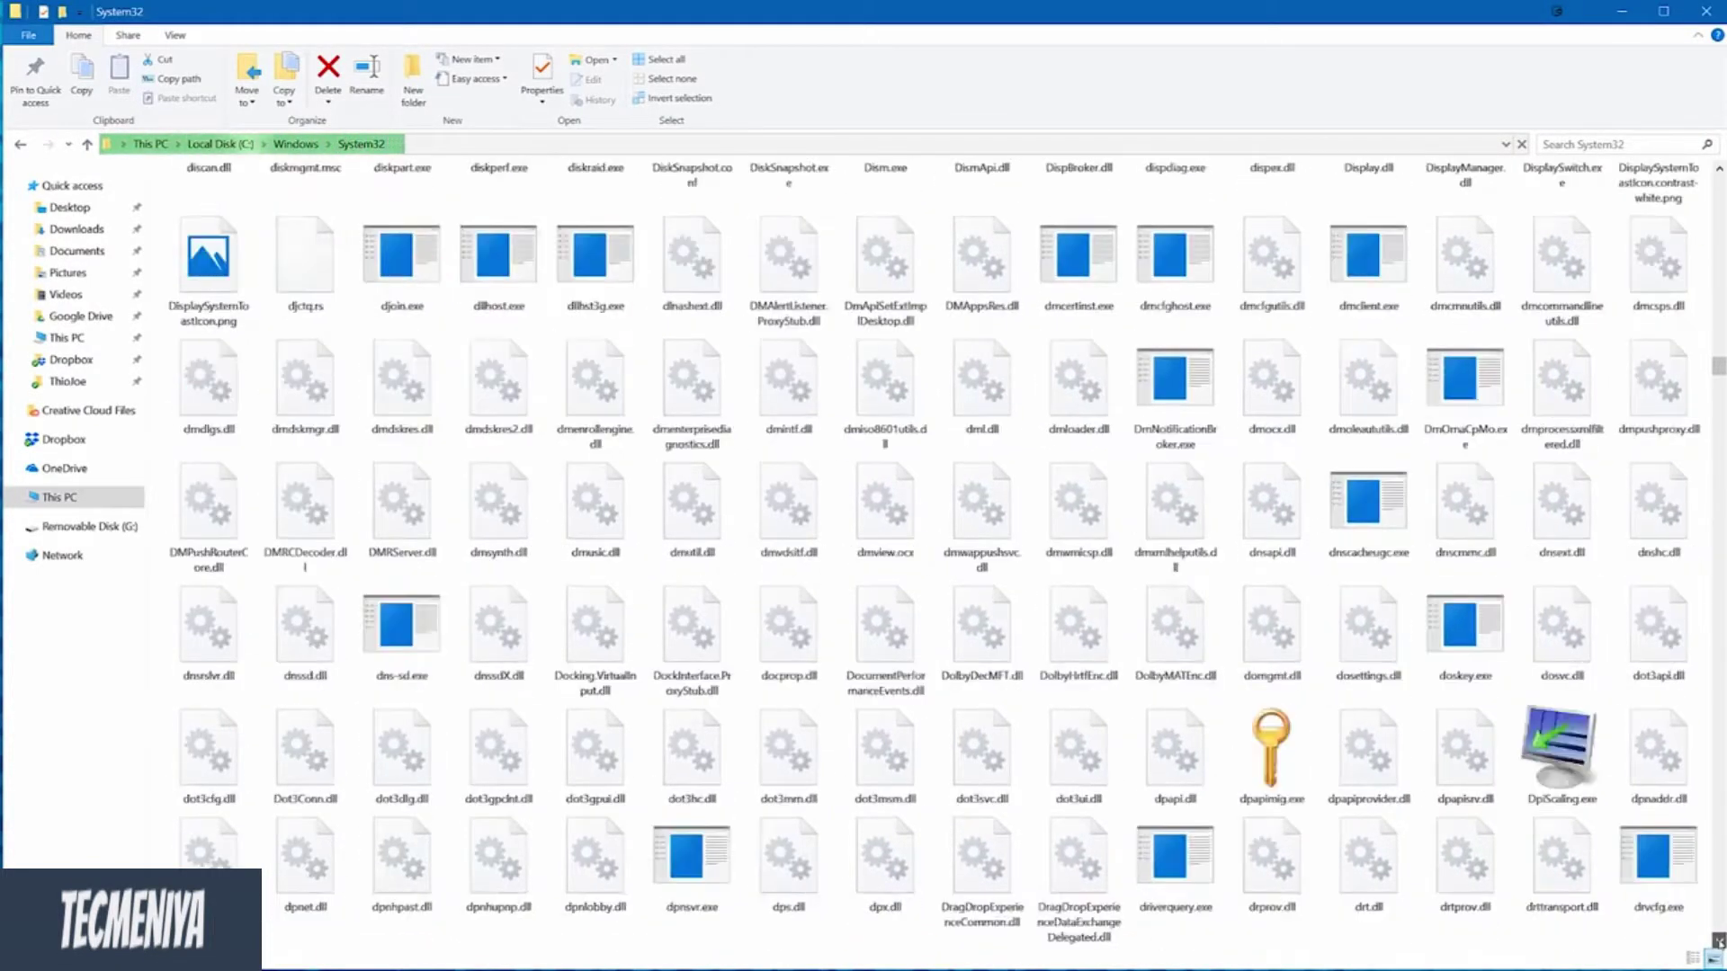
pyautogui.scroll(-10, 1717, 942)
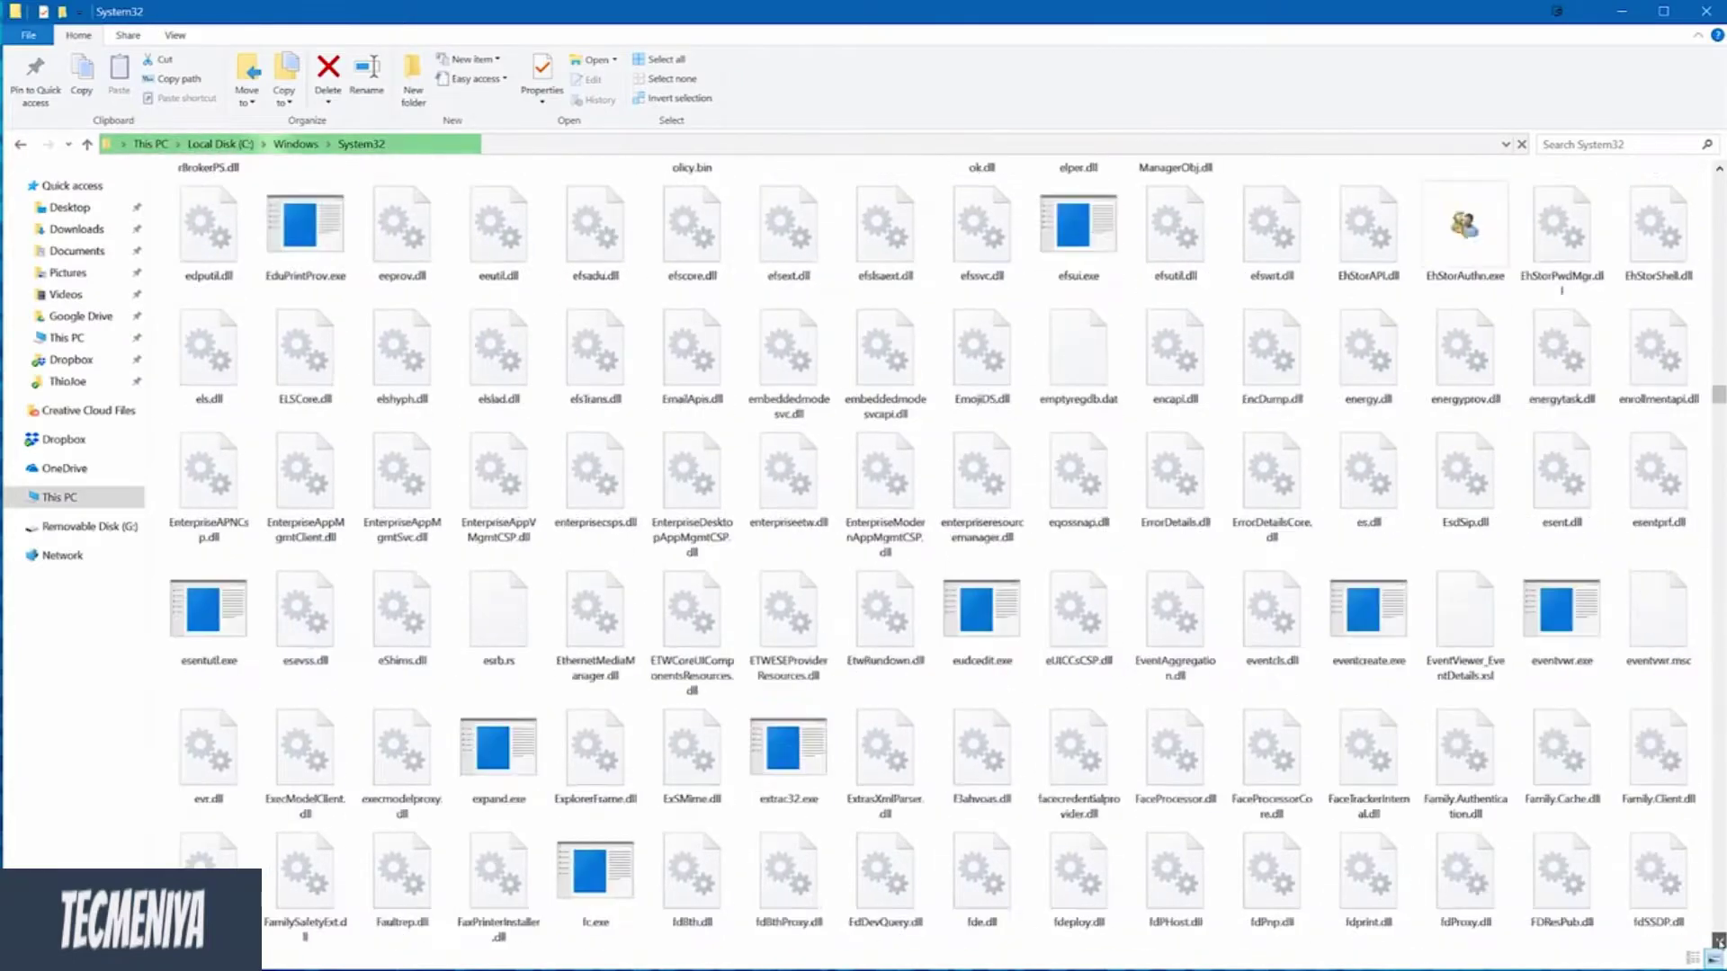
pyautogui.scroll(-10, 1717, 942)
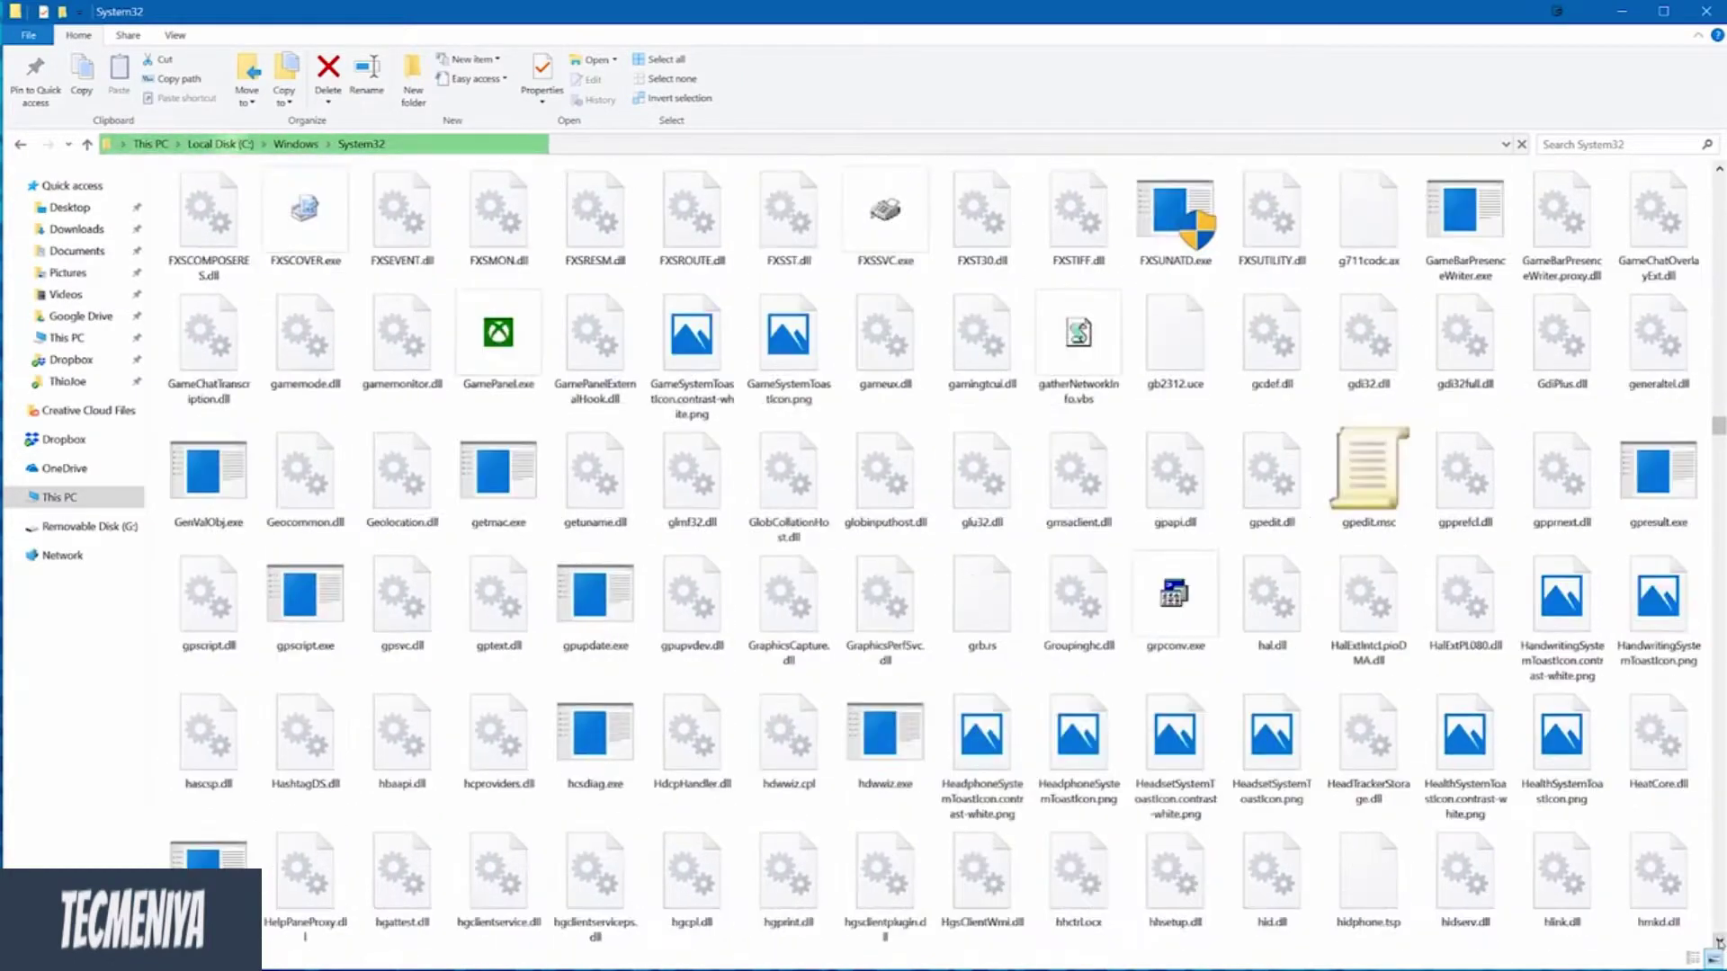
pyautogui.scroll(-10, 1718, 942)
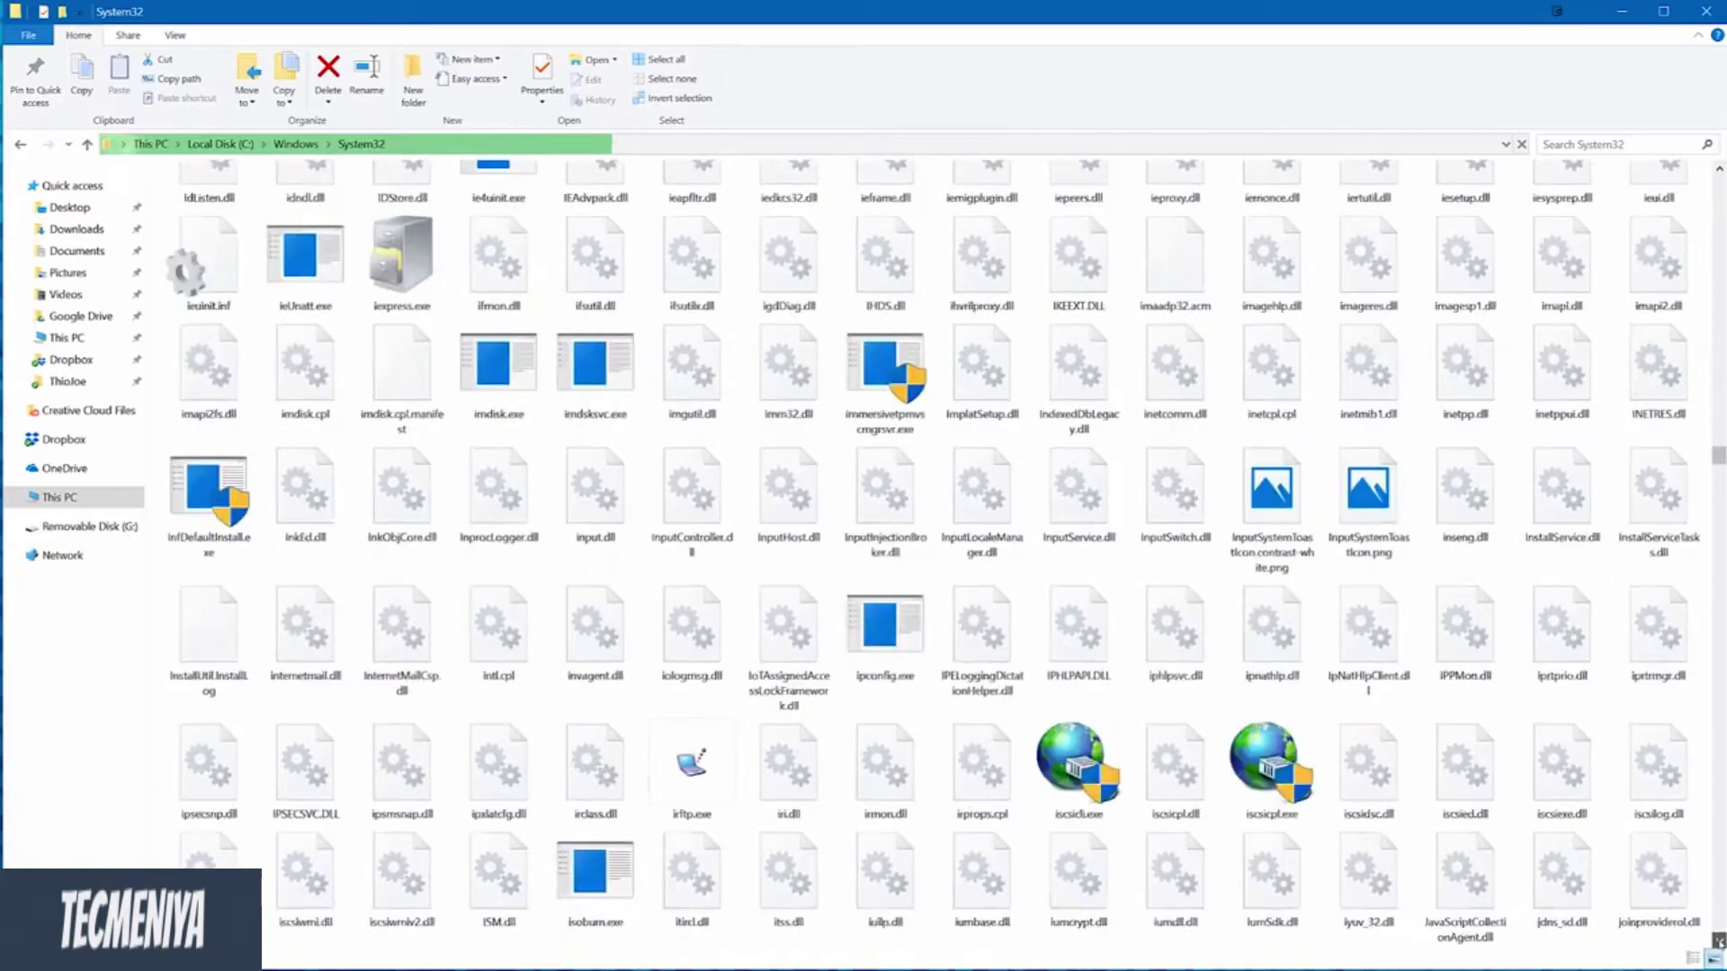
pyautogui.scroll(-10, 1718, 941)
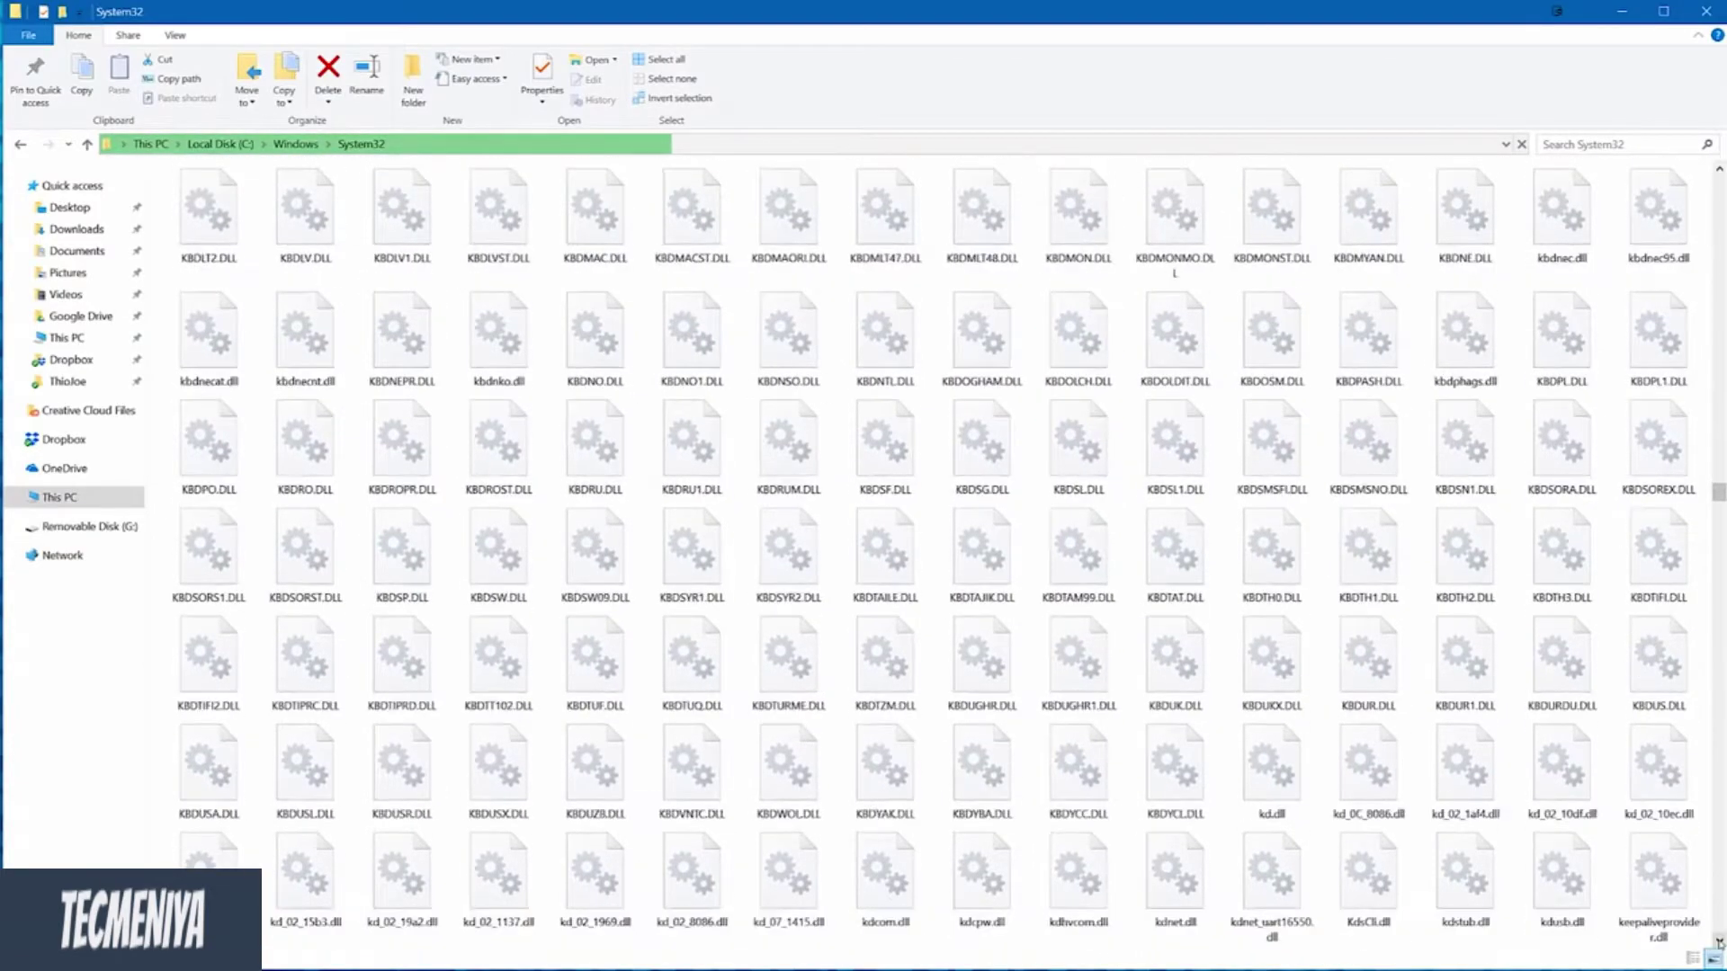
pyautogui.scroll(-10, 1717, 942)
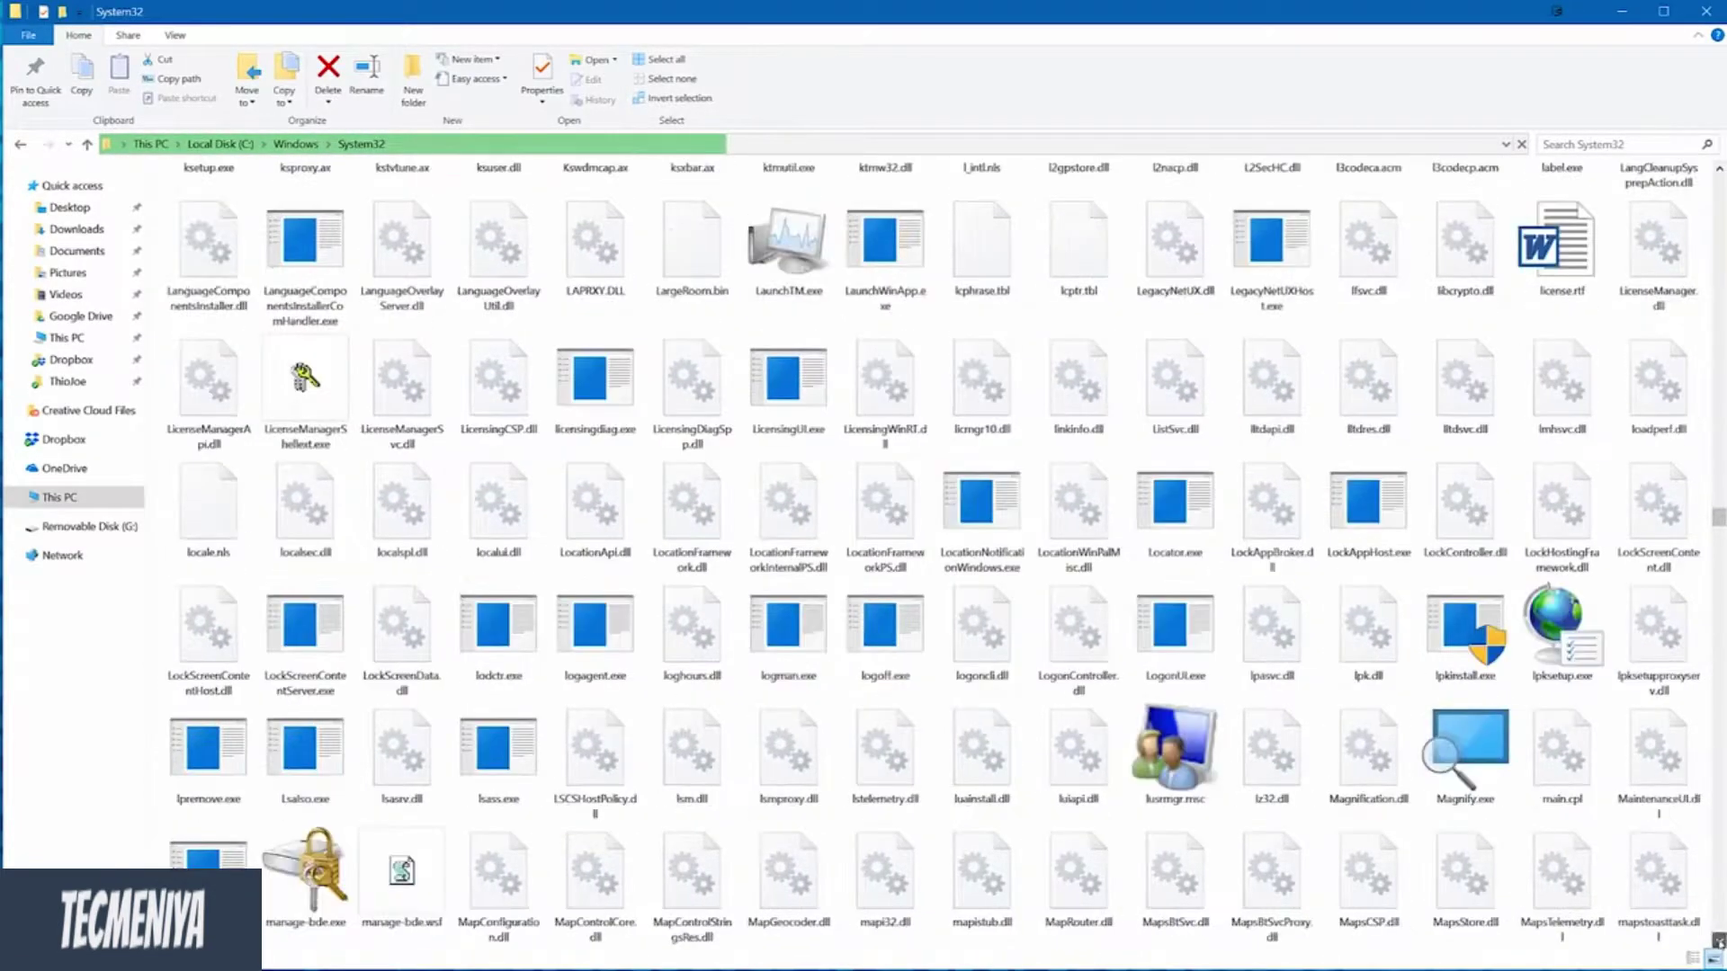
pyautogui.scroll(-10, 1718, 942)
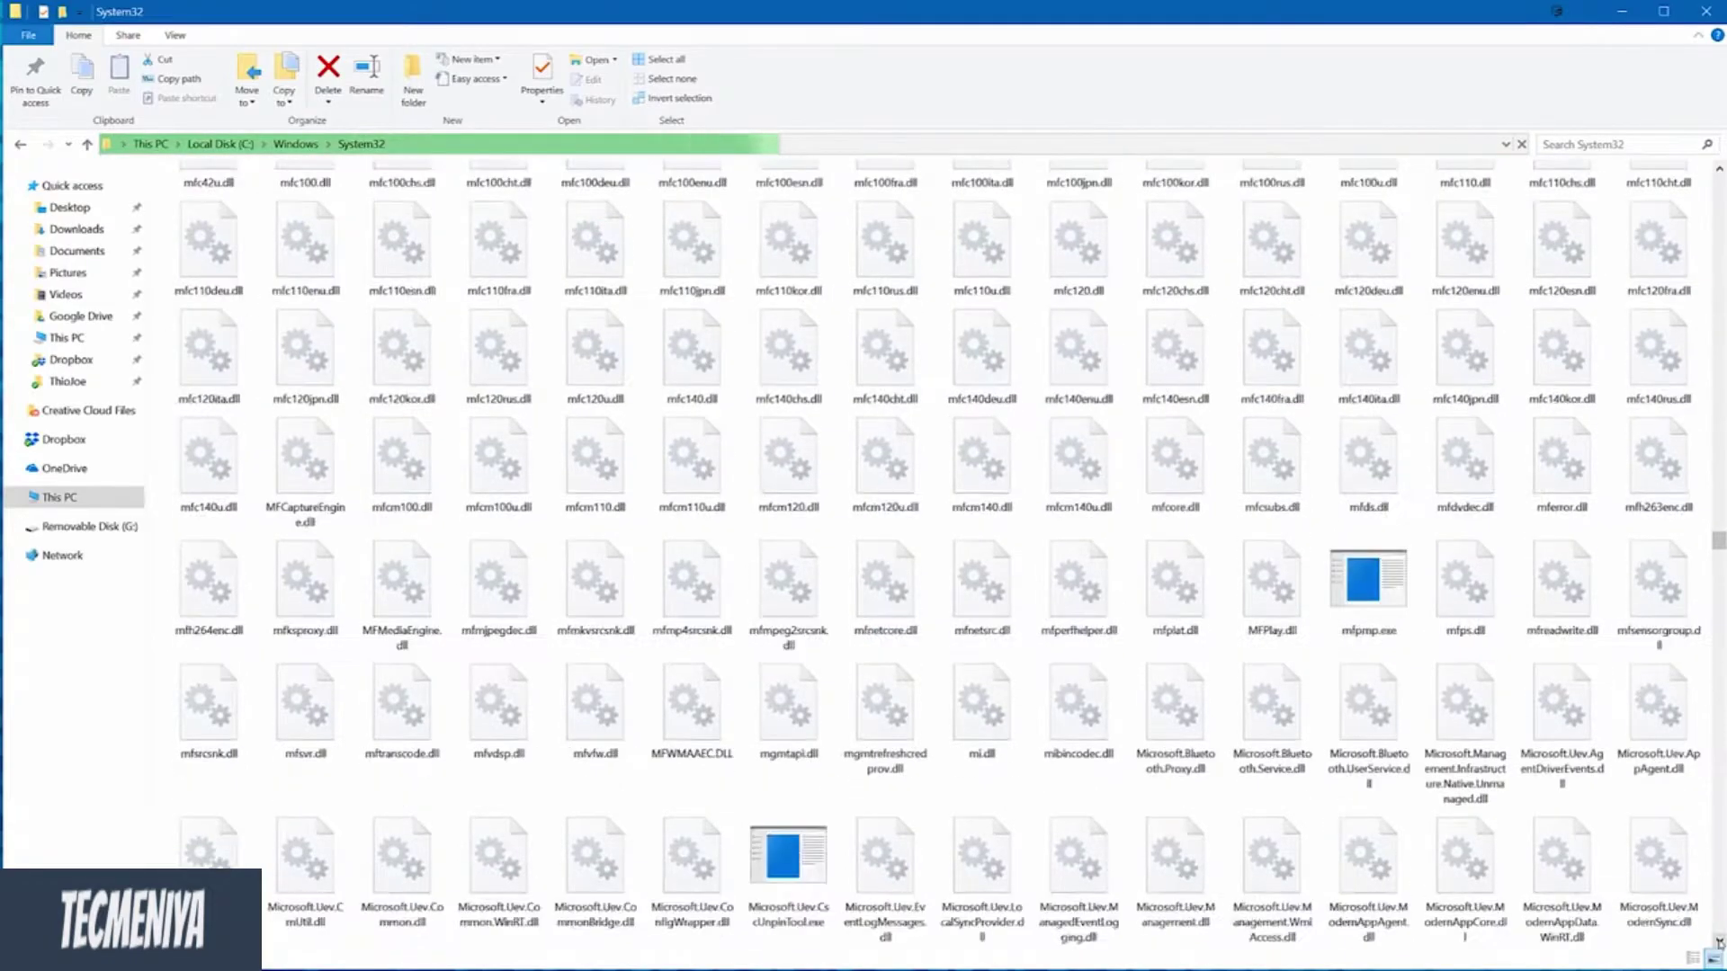
pyautogui.scroll(-10, 1717, 941)
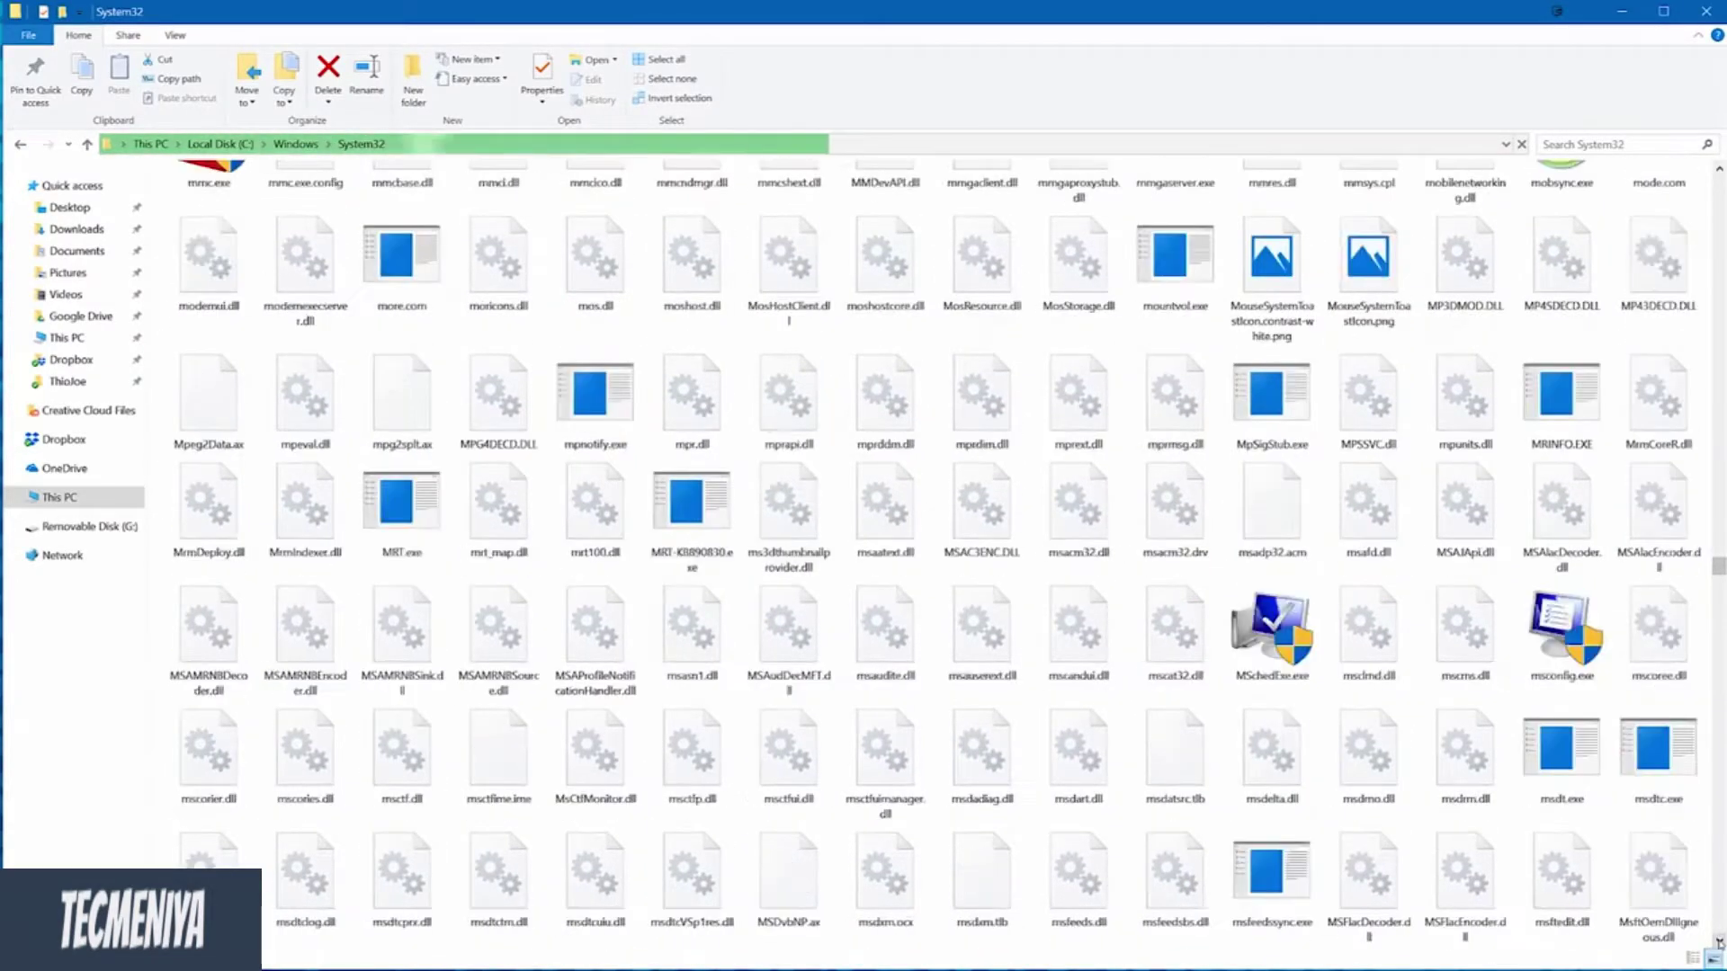
pyautogui.scroll(-10, 1718, 942)
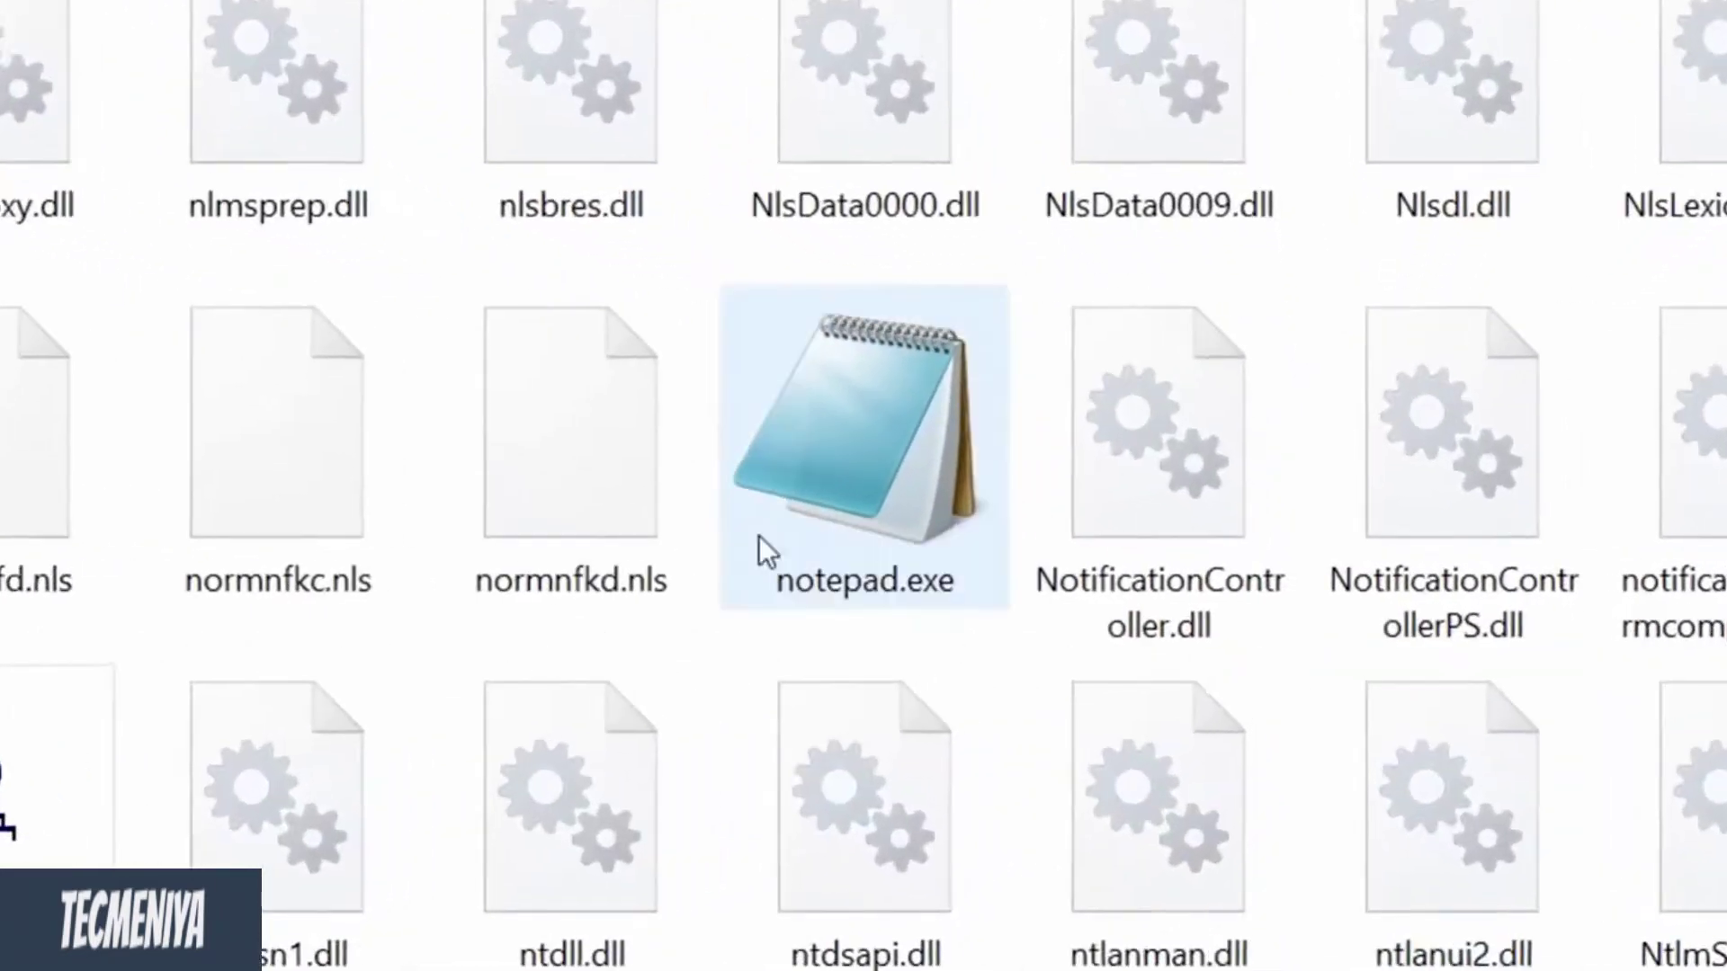
pyautogui.click(763, 524)
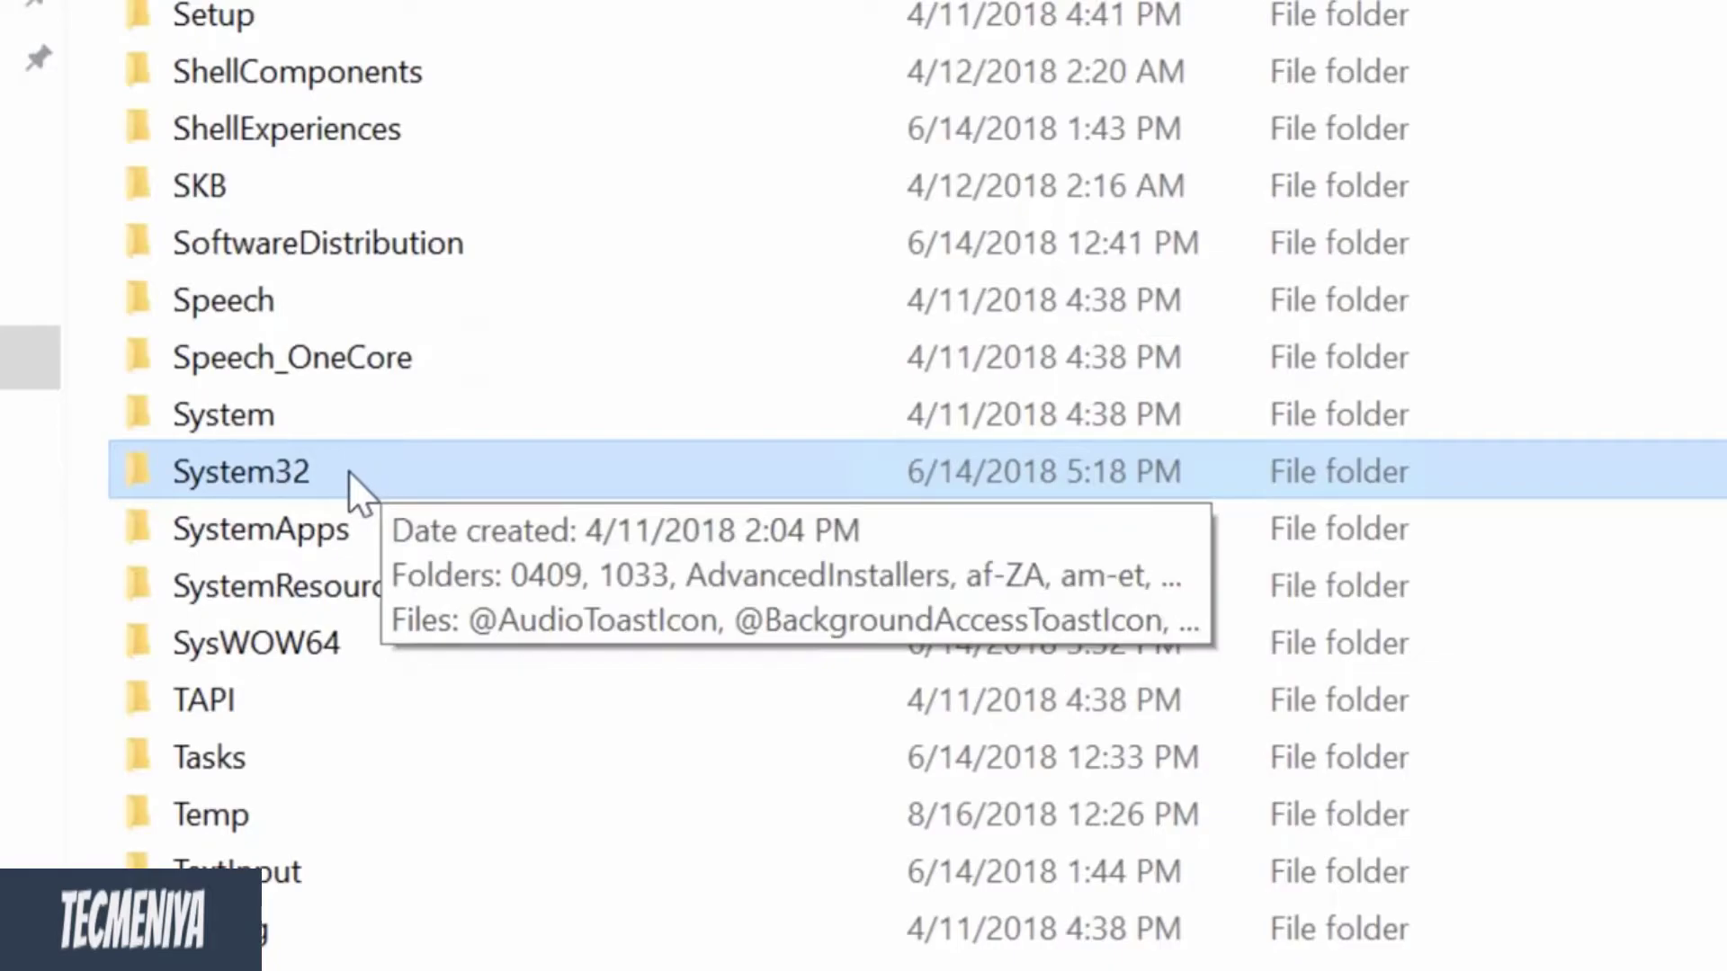
# Try to delete the System32 folder from C:\Windows, show the operation's details and retry the deletion
pyautogui.rightClick(352, 475)
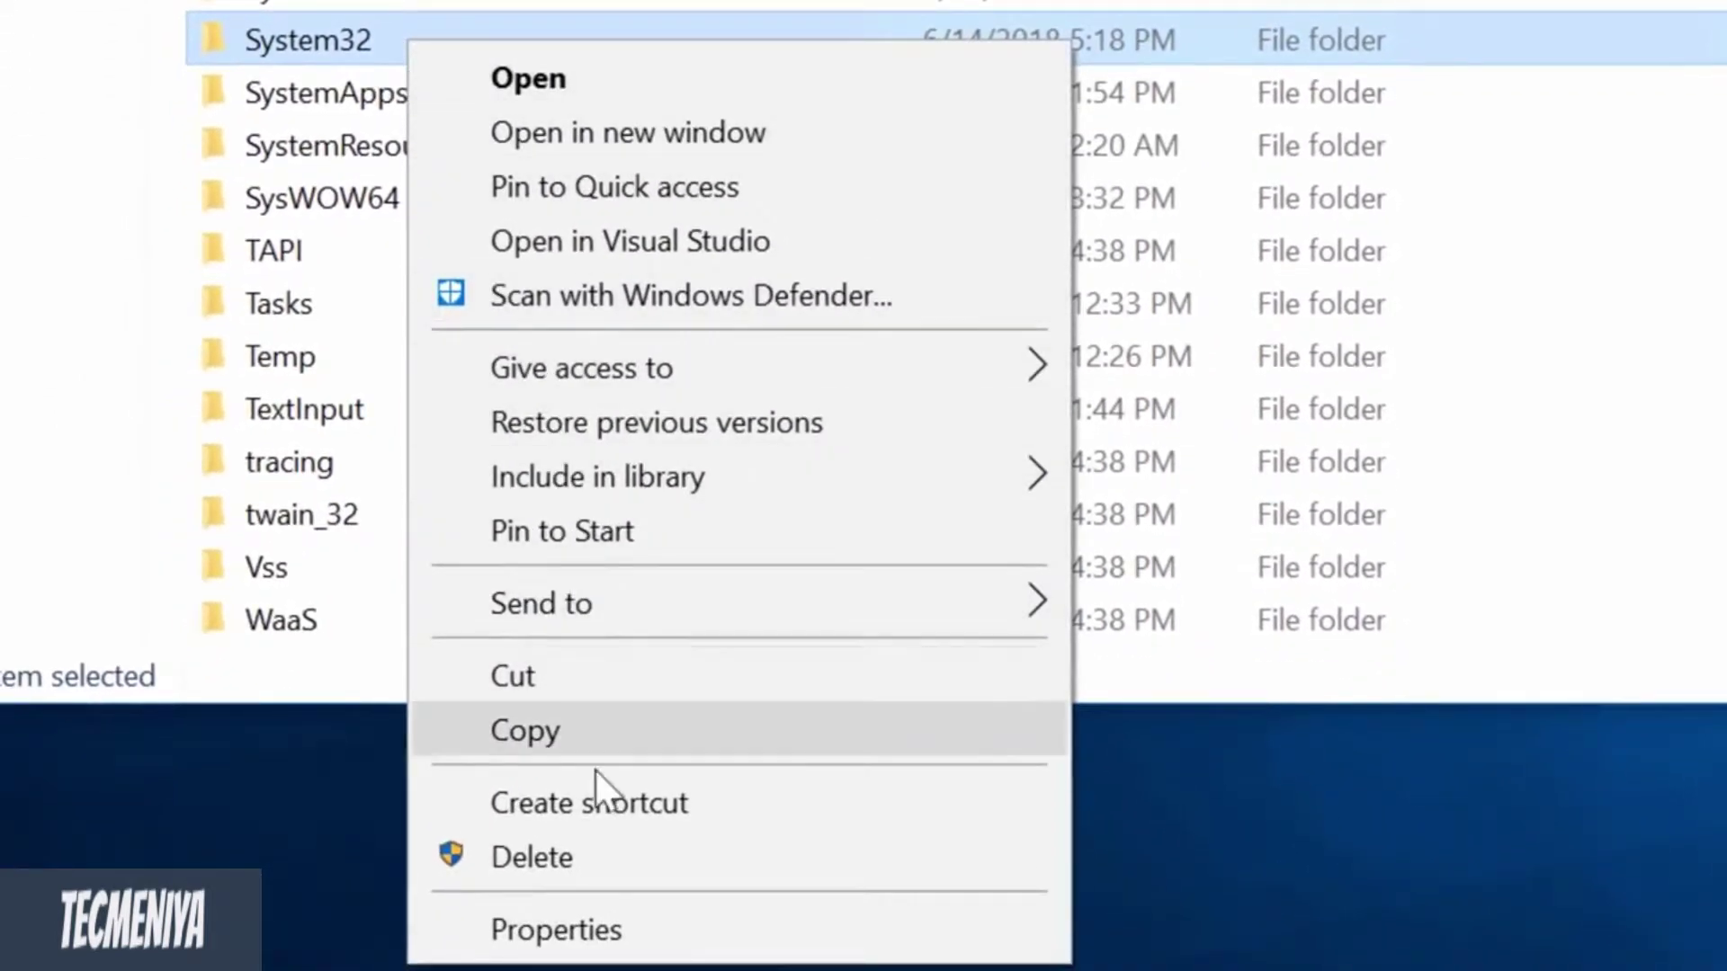
pyautogui.click(619, 858)
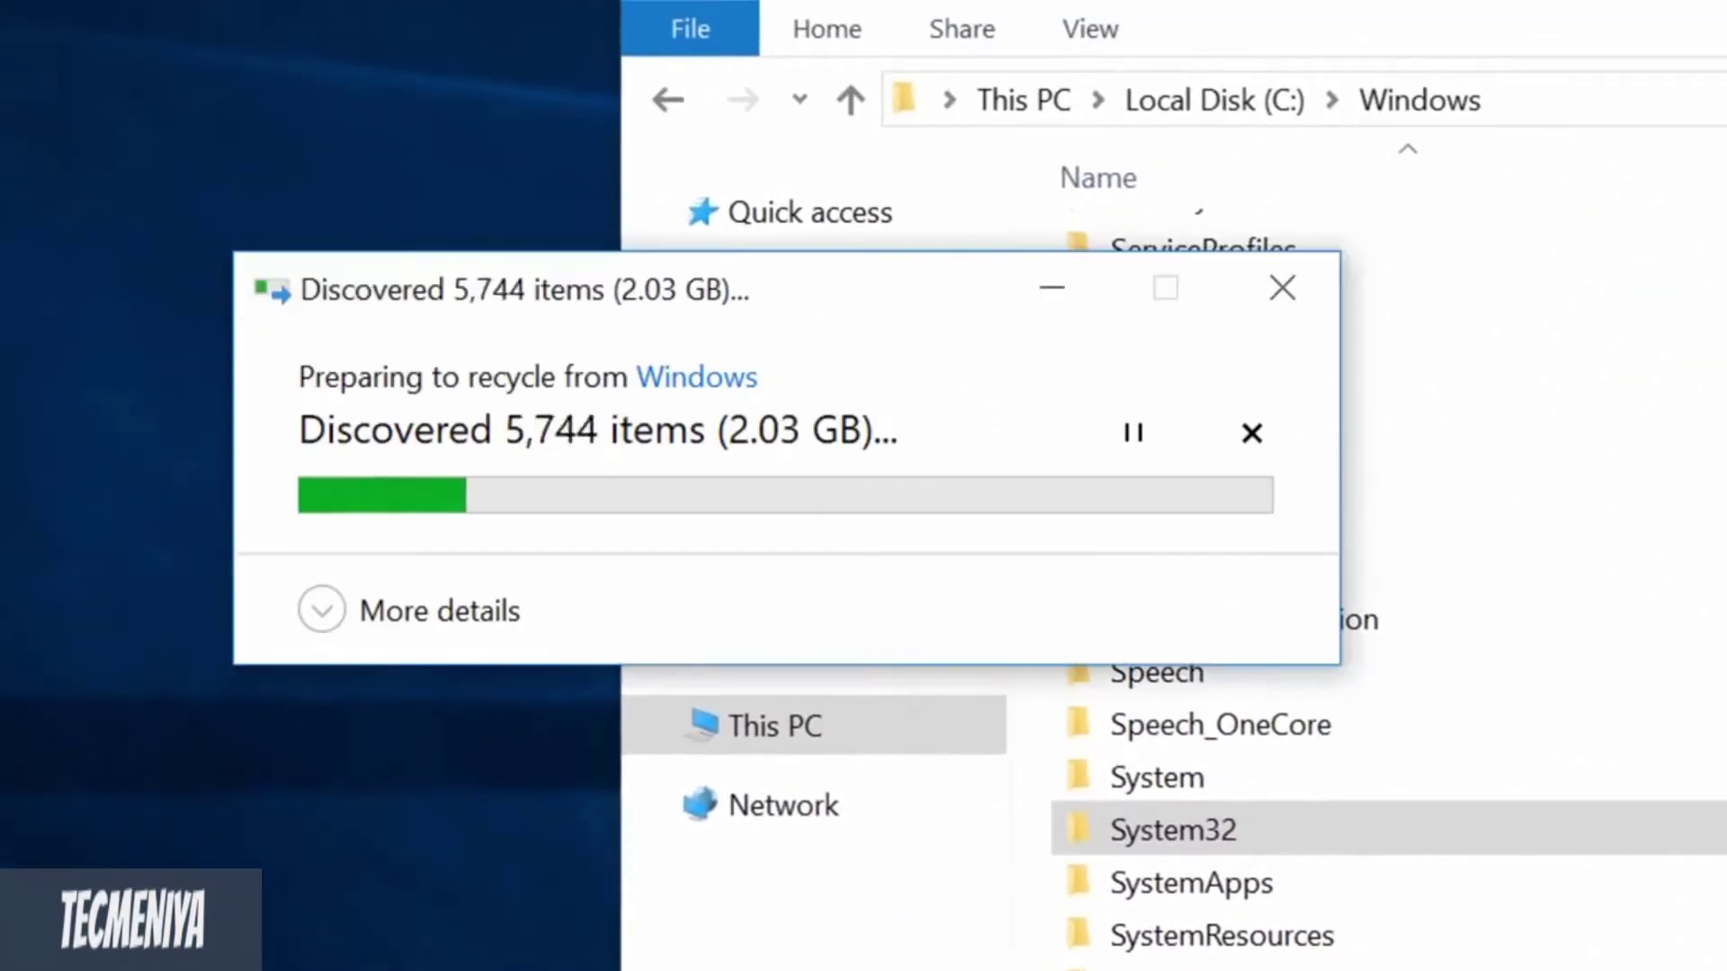
pyautogui.click(369, 619)
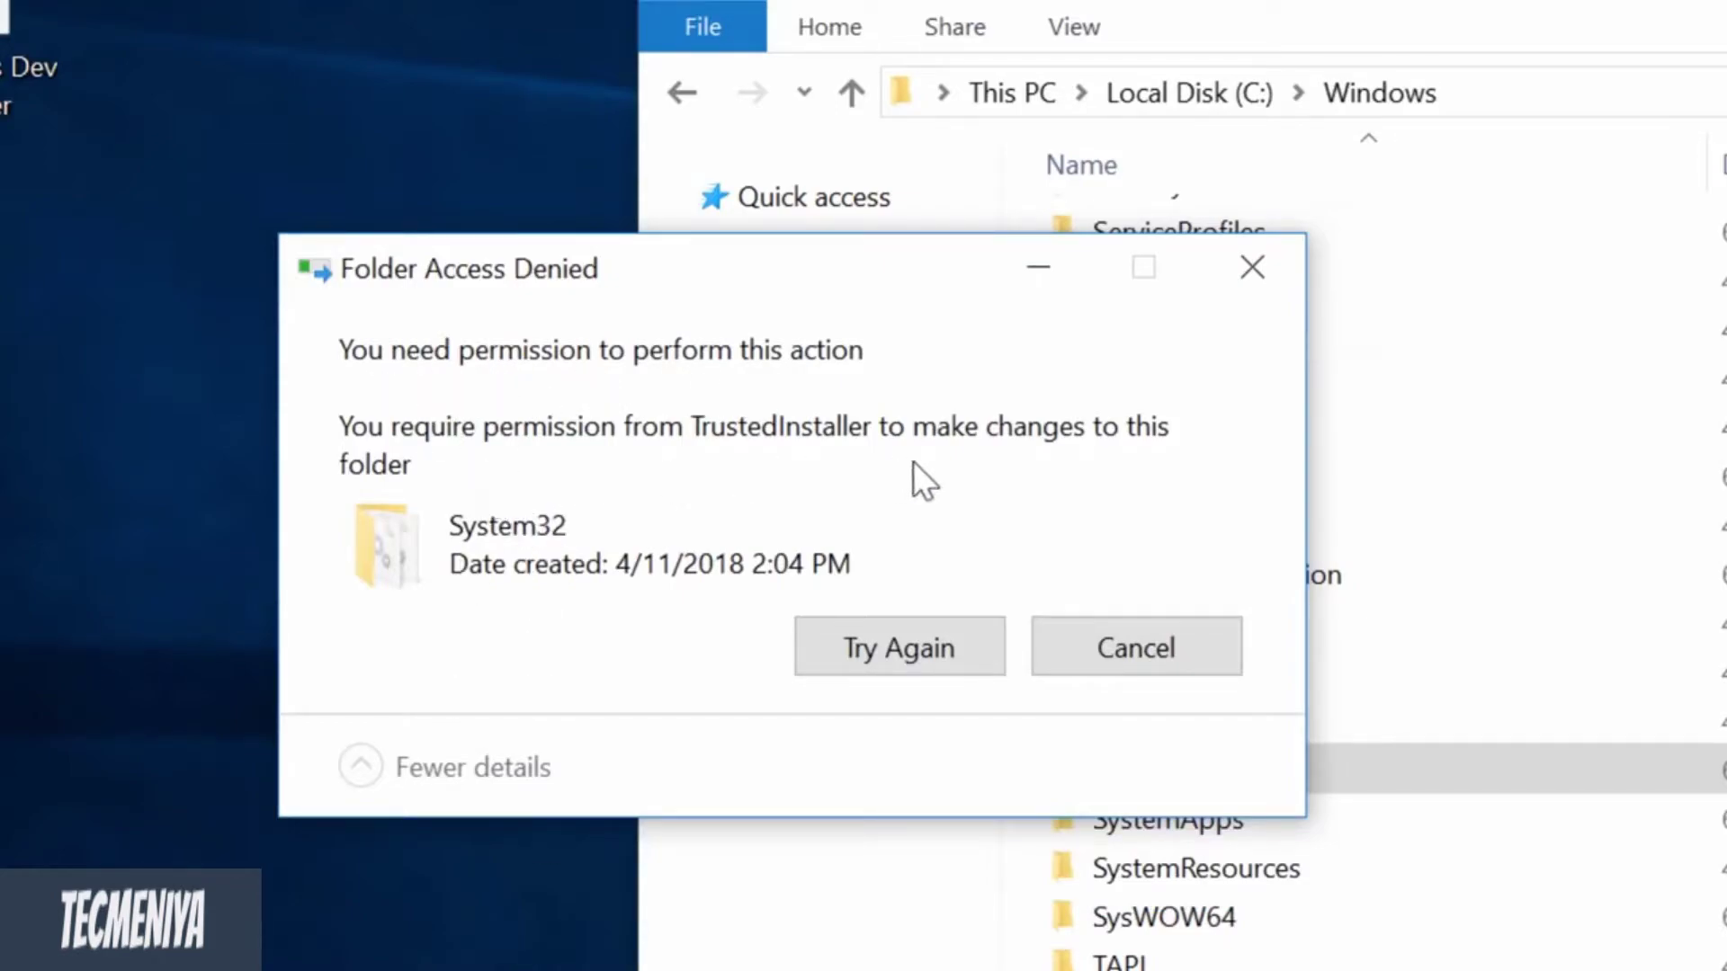
pyautogui.click(880, 644)
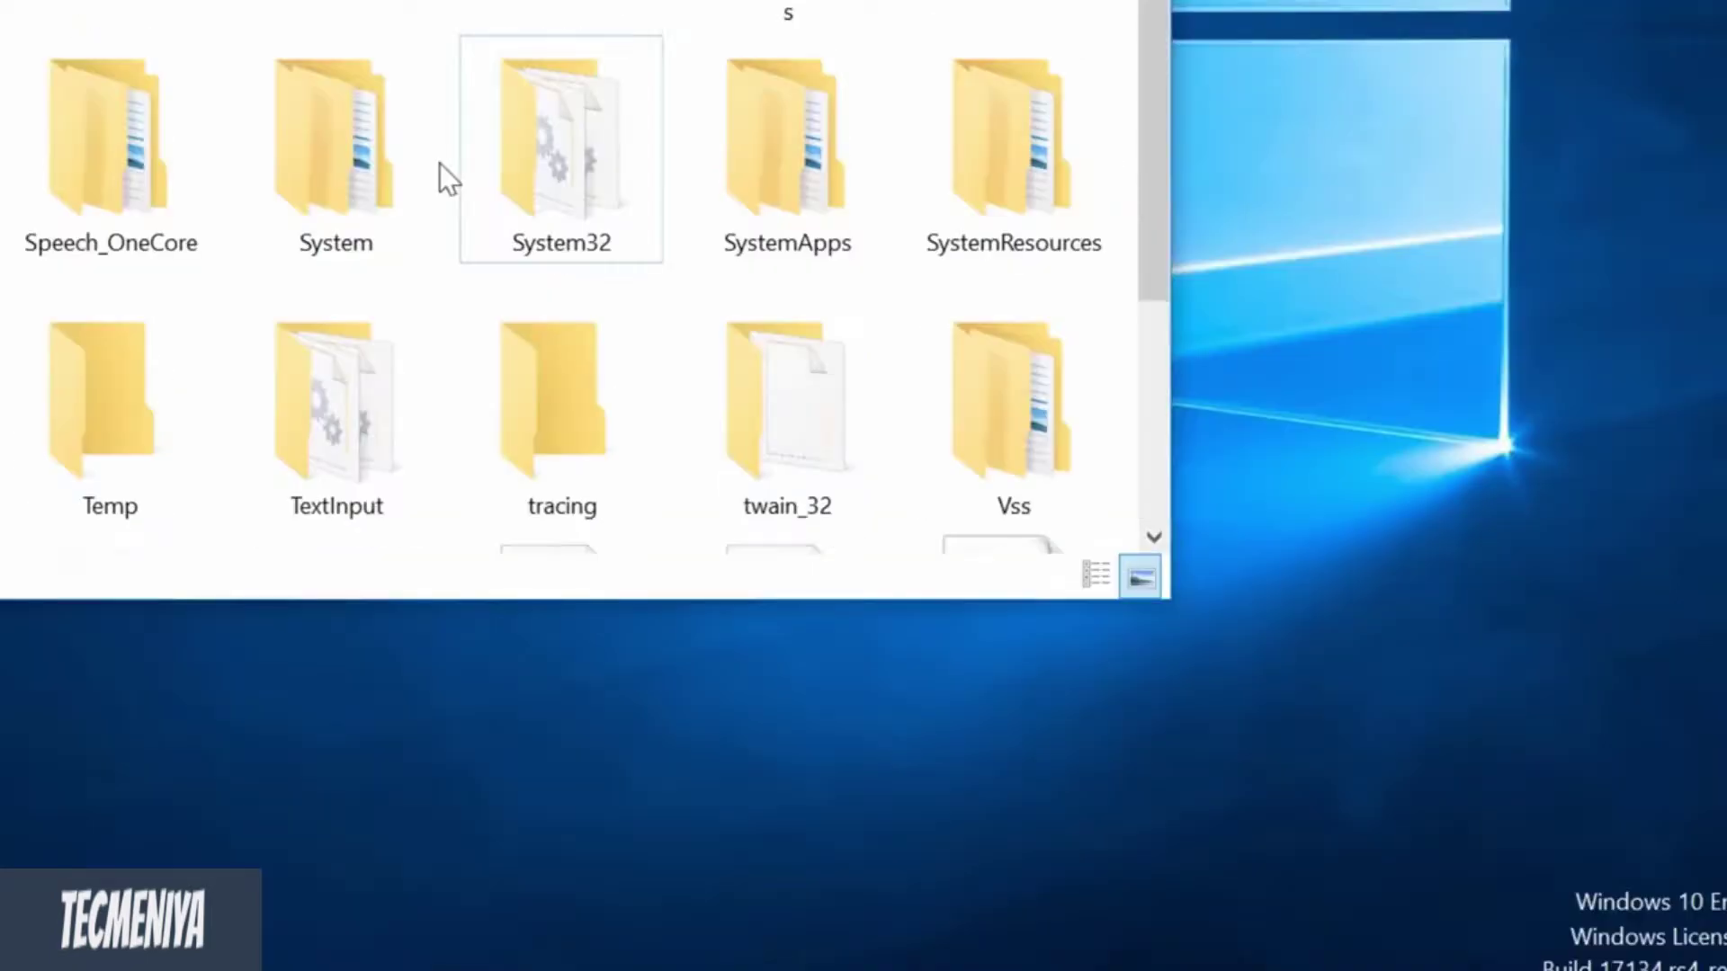
pyautogui.rightClick(307, 136)
pyautogui.click(405, 41)
pyautogui.rightClick(541, 204)
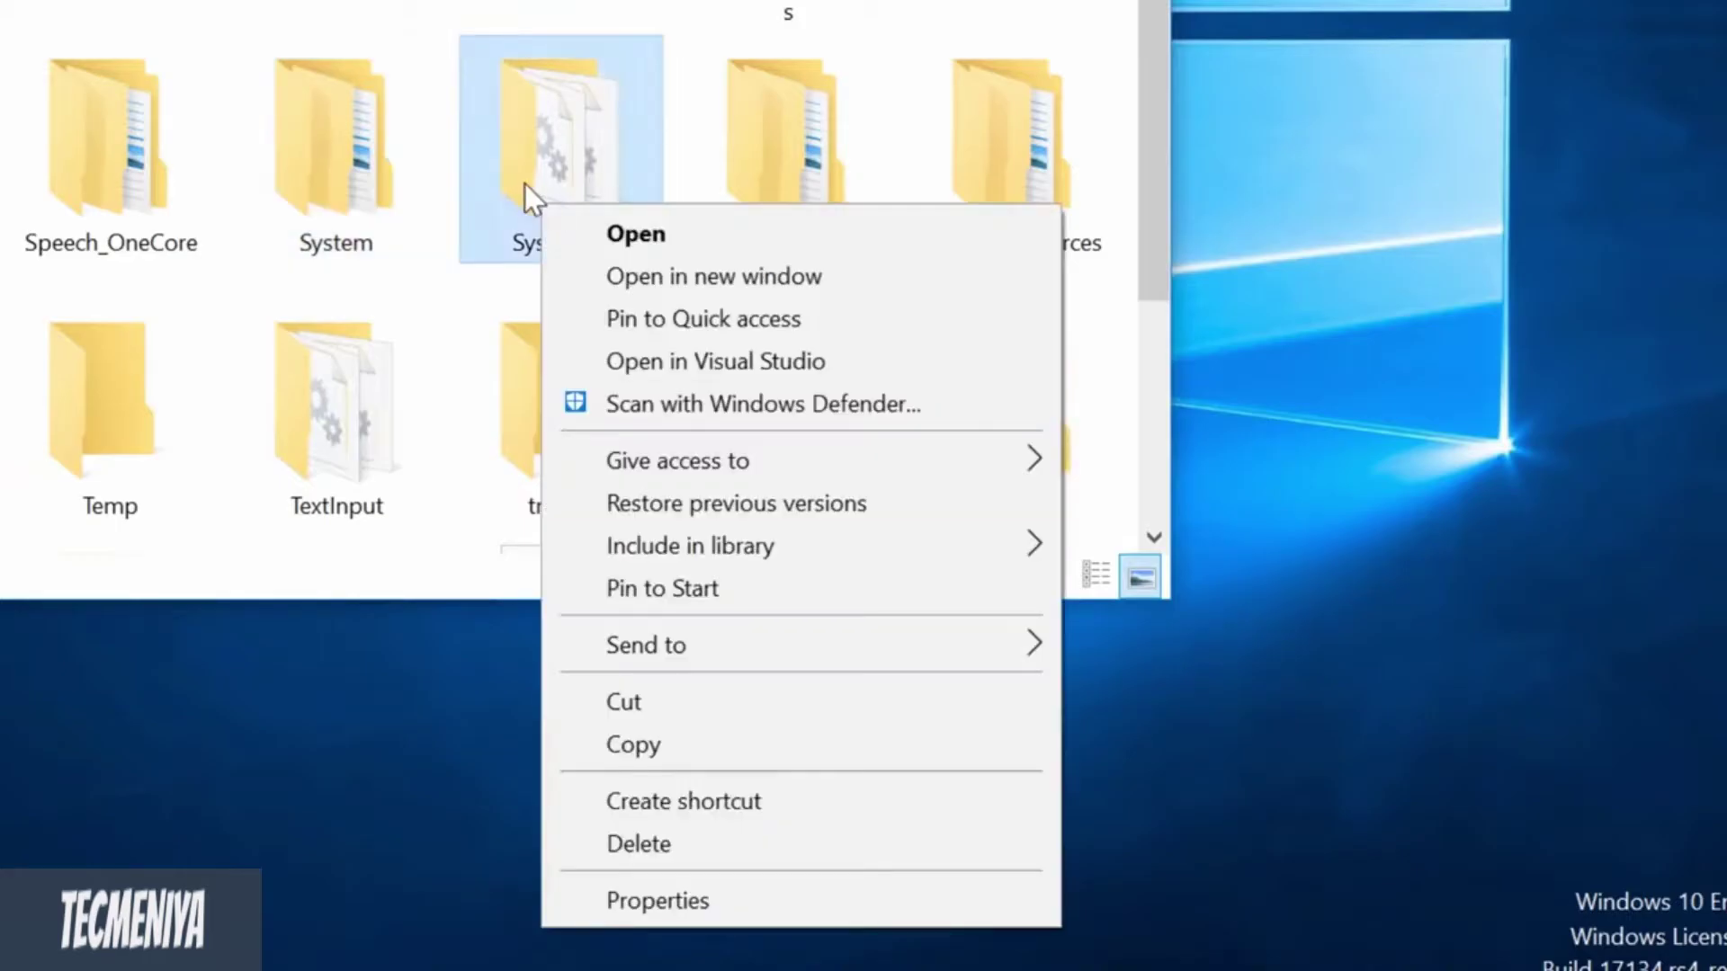
pyautogui.rightClick(517, 110)
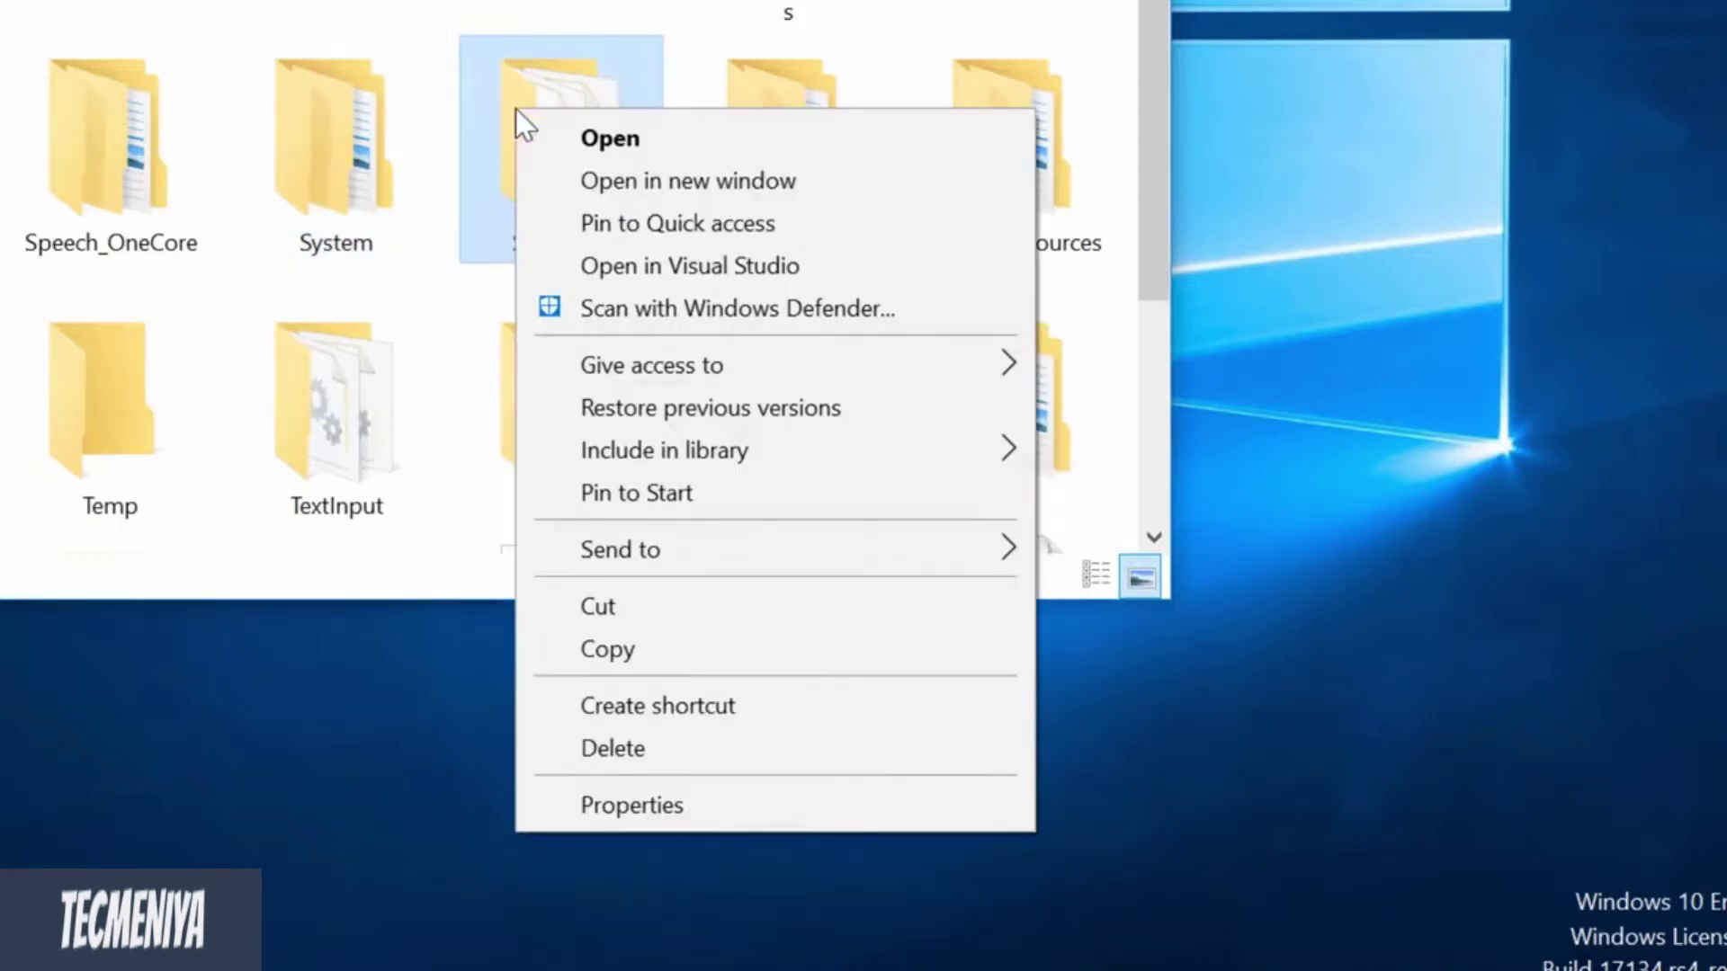
pyautogui.click(628, 76)
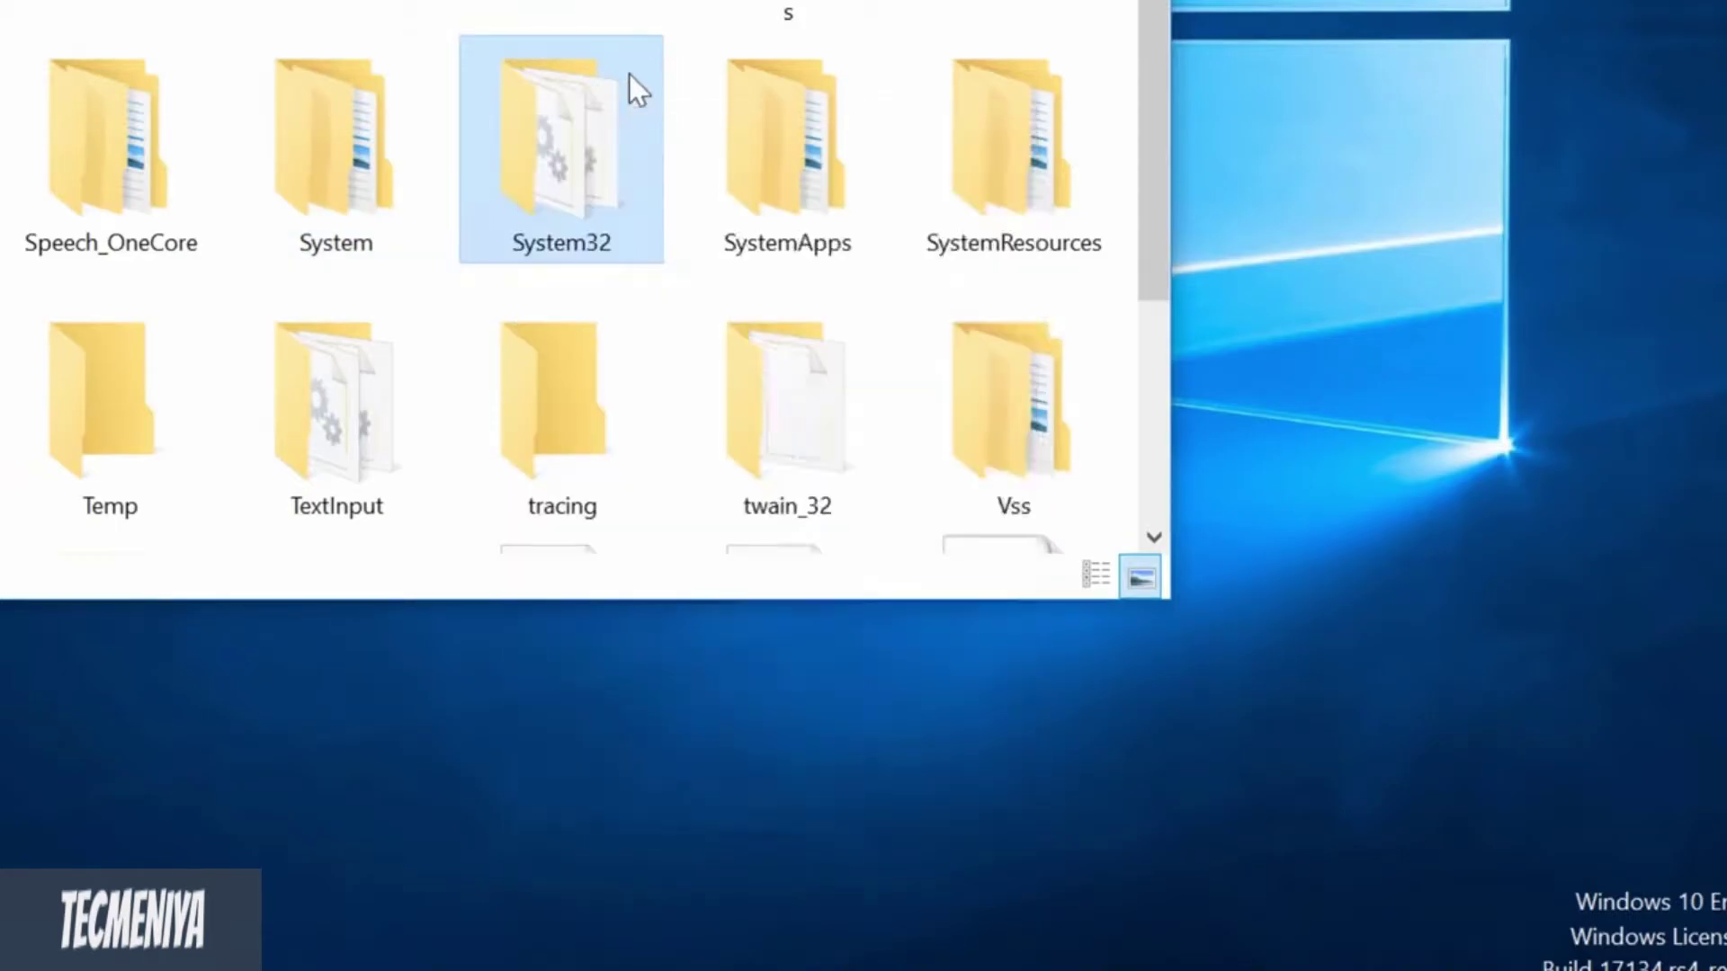
# Try to delete the System32 folder in C:\Windows with administrator permission
pyautogui.rightClick(629, 75)
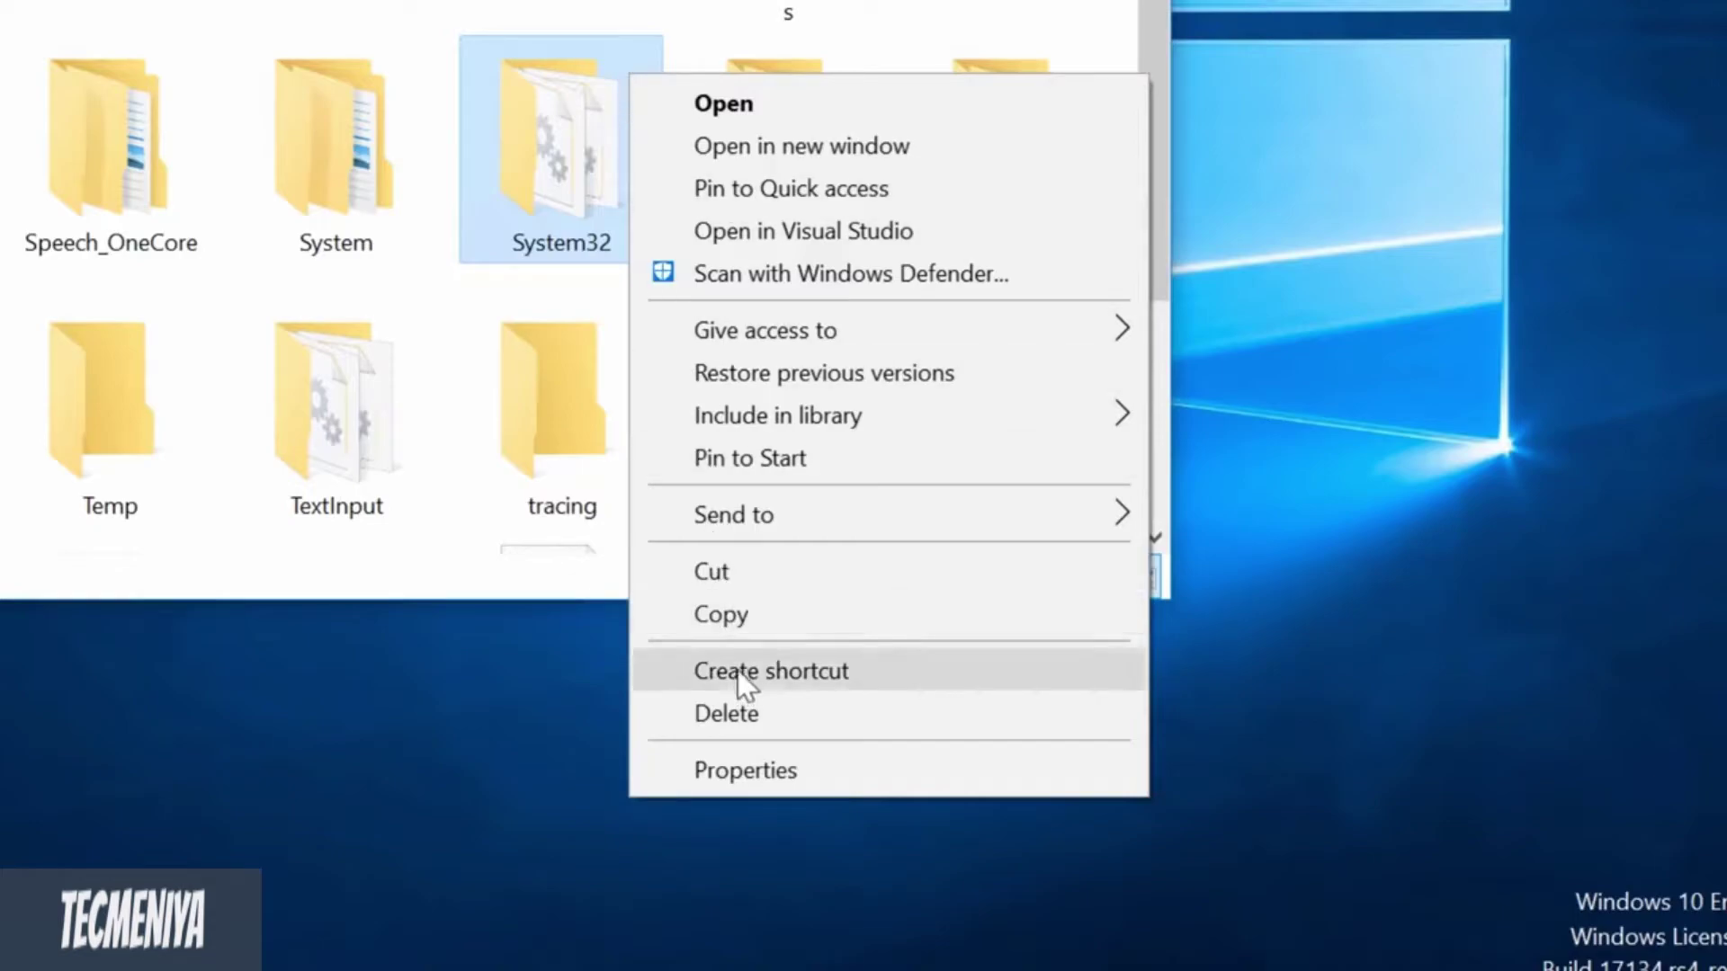
pyautogui.click(809, 711)
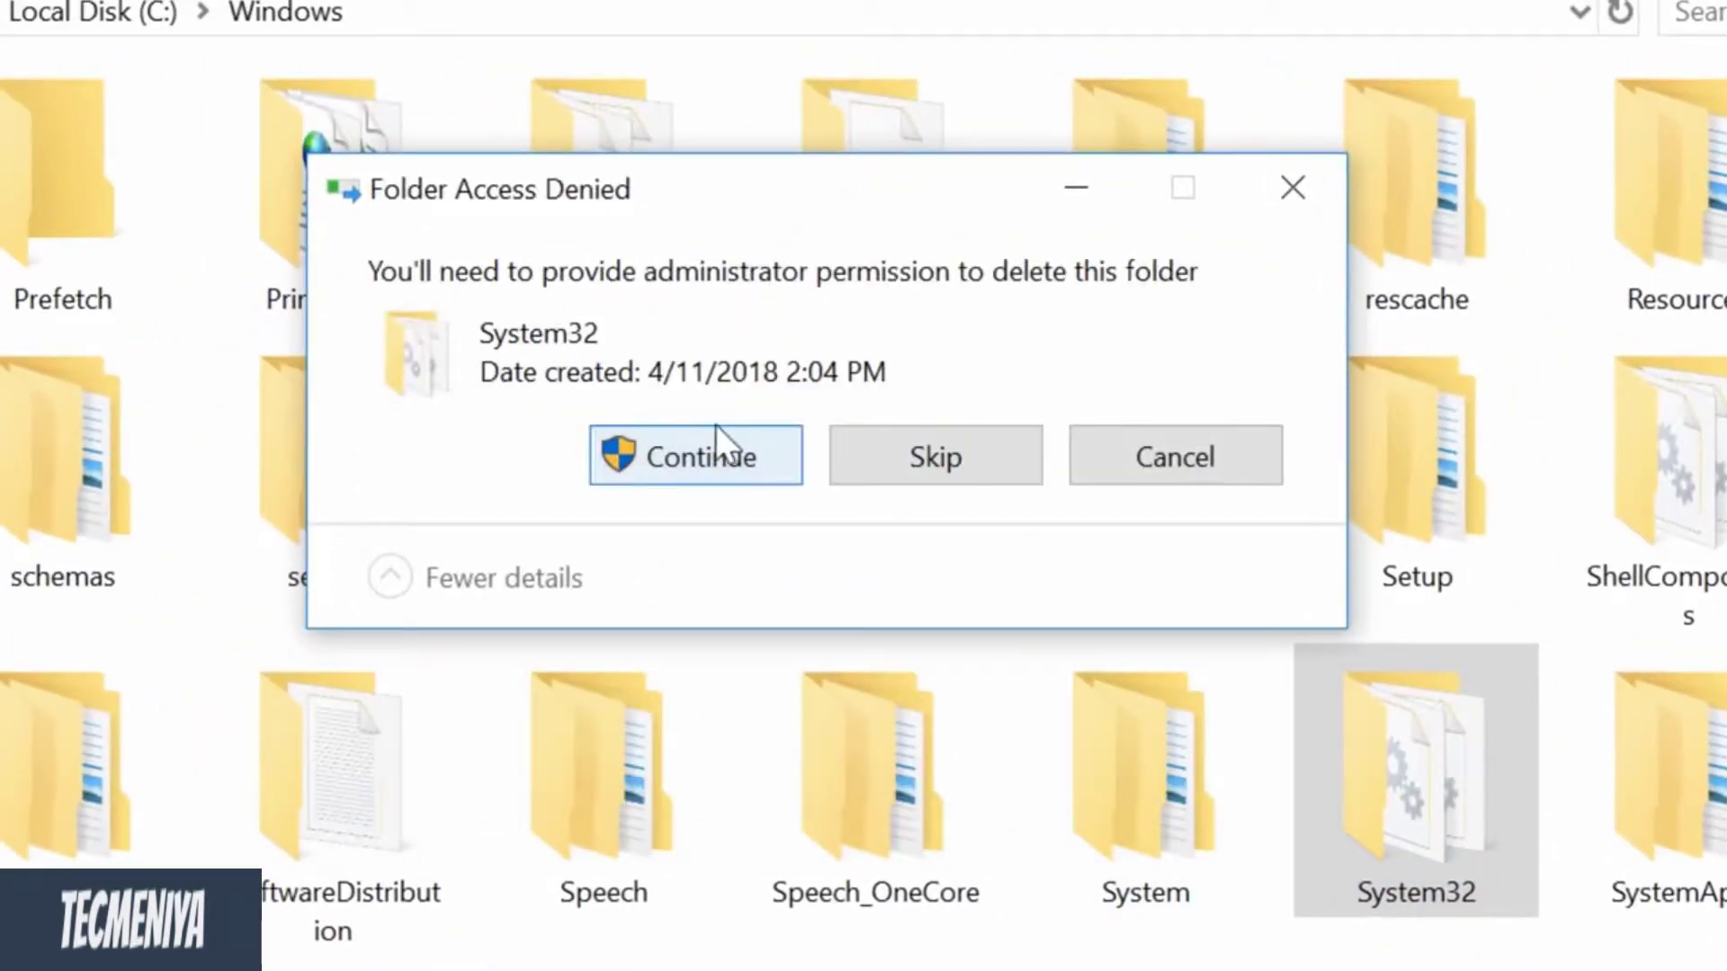
pyautogui.click(697, 461)
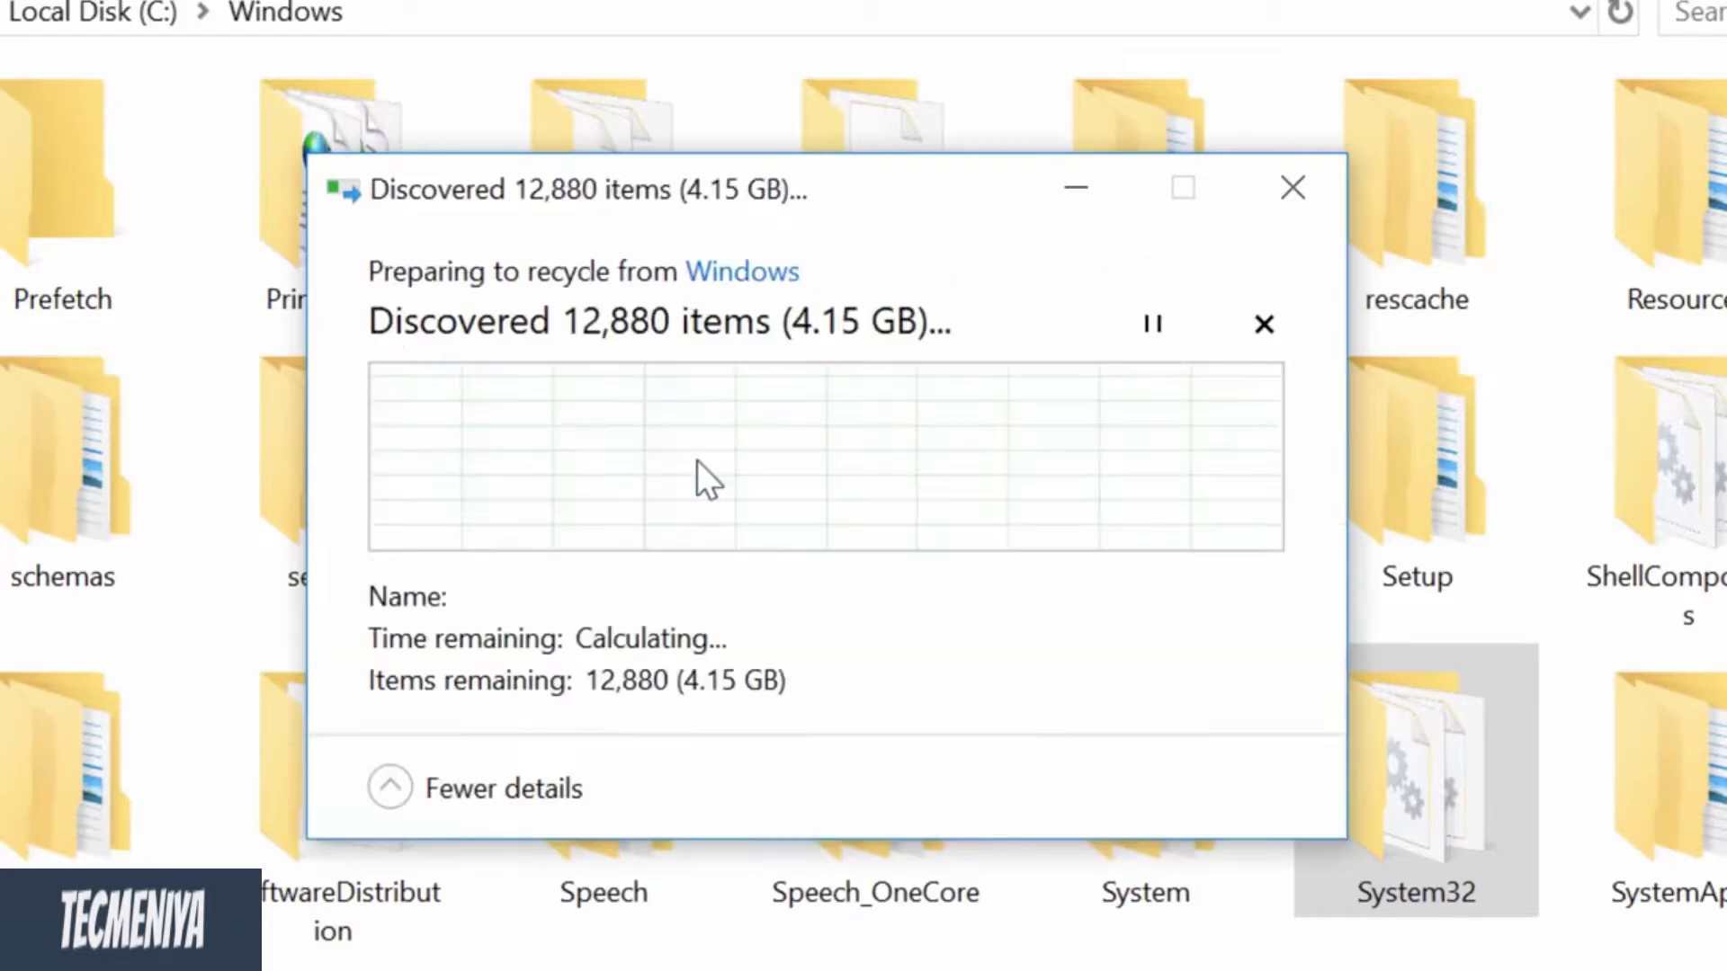
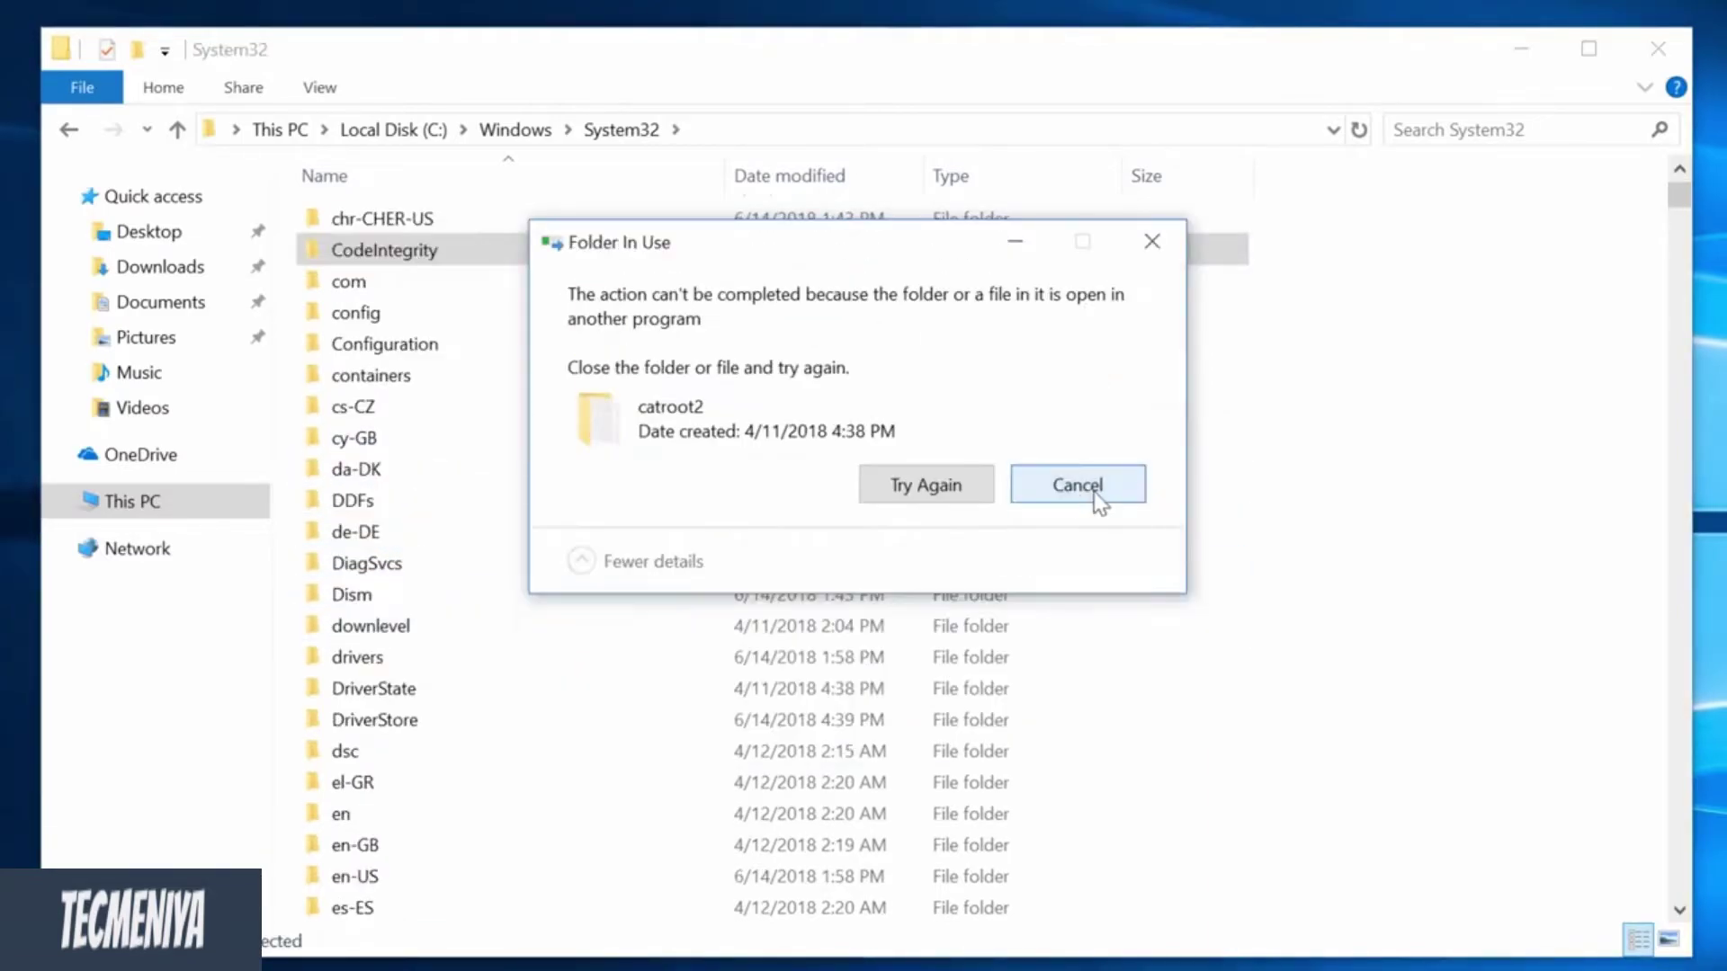
# Cancel the deletion of the in-use catroot2 folder, and delete a block of selected files within System32 instead
pyautogui.click(1079, 486)
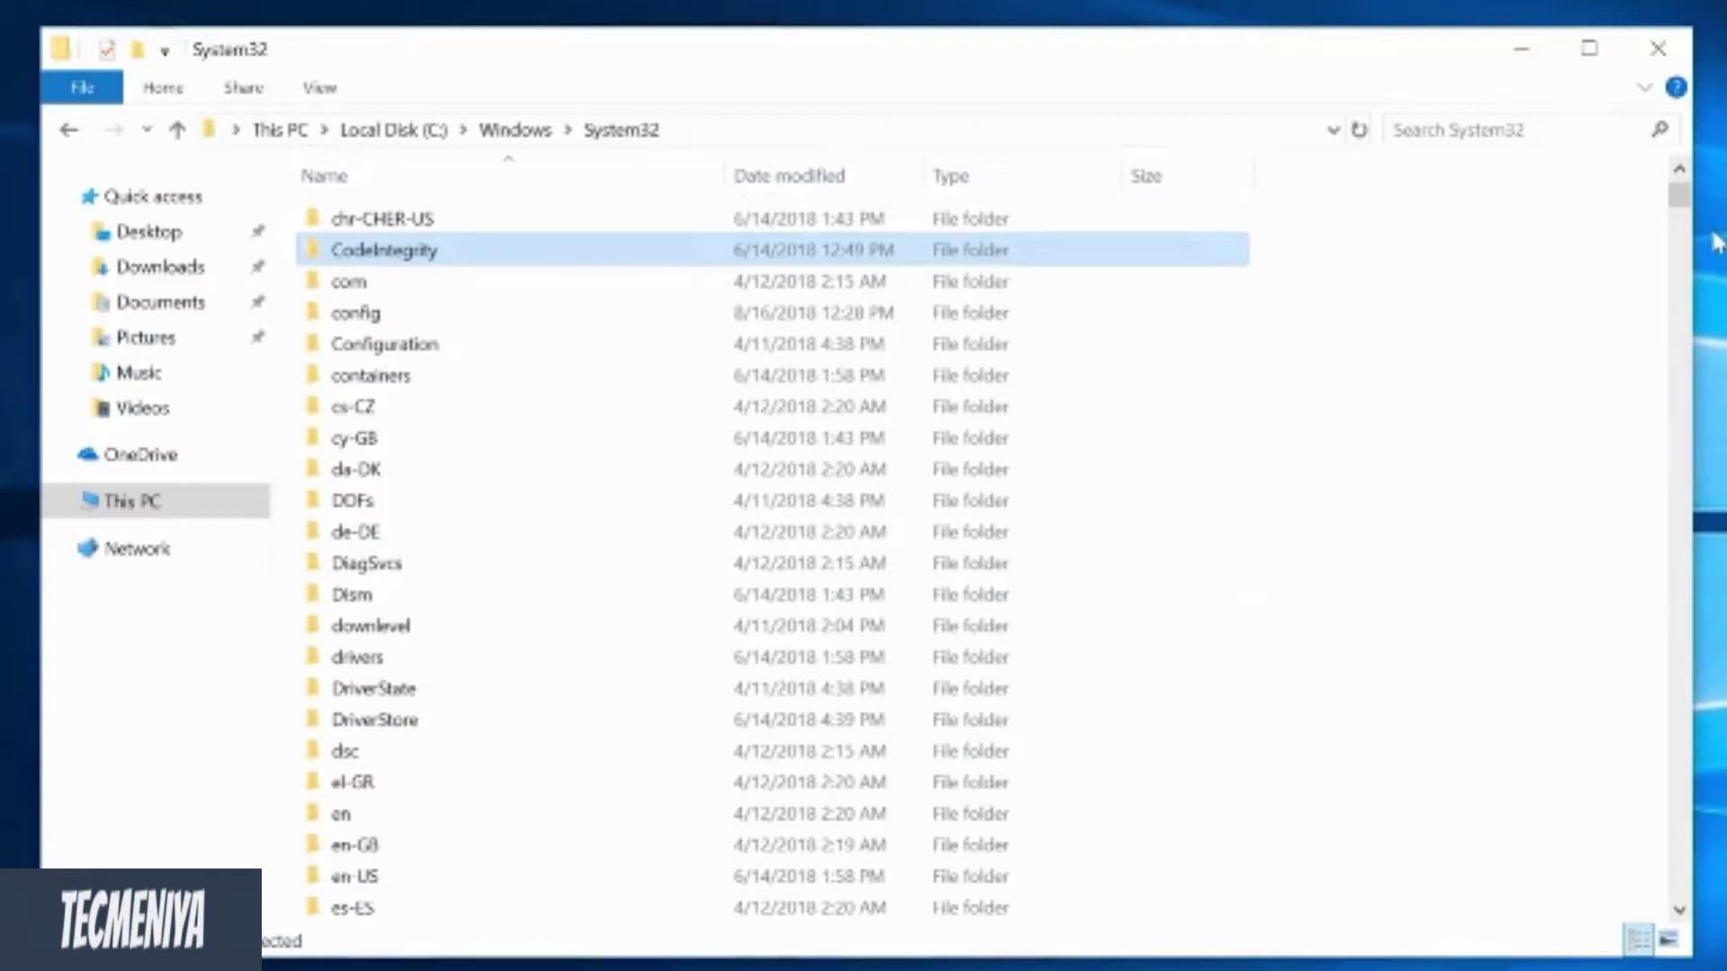
pyautogui.moveTo(1680, 195); pyautogui.dragTo(1684, 213)
pyautogui.moveTo(1170, 333); pyautogui.dragTo(452, 944)
pyautogui.press('Delete')
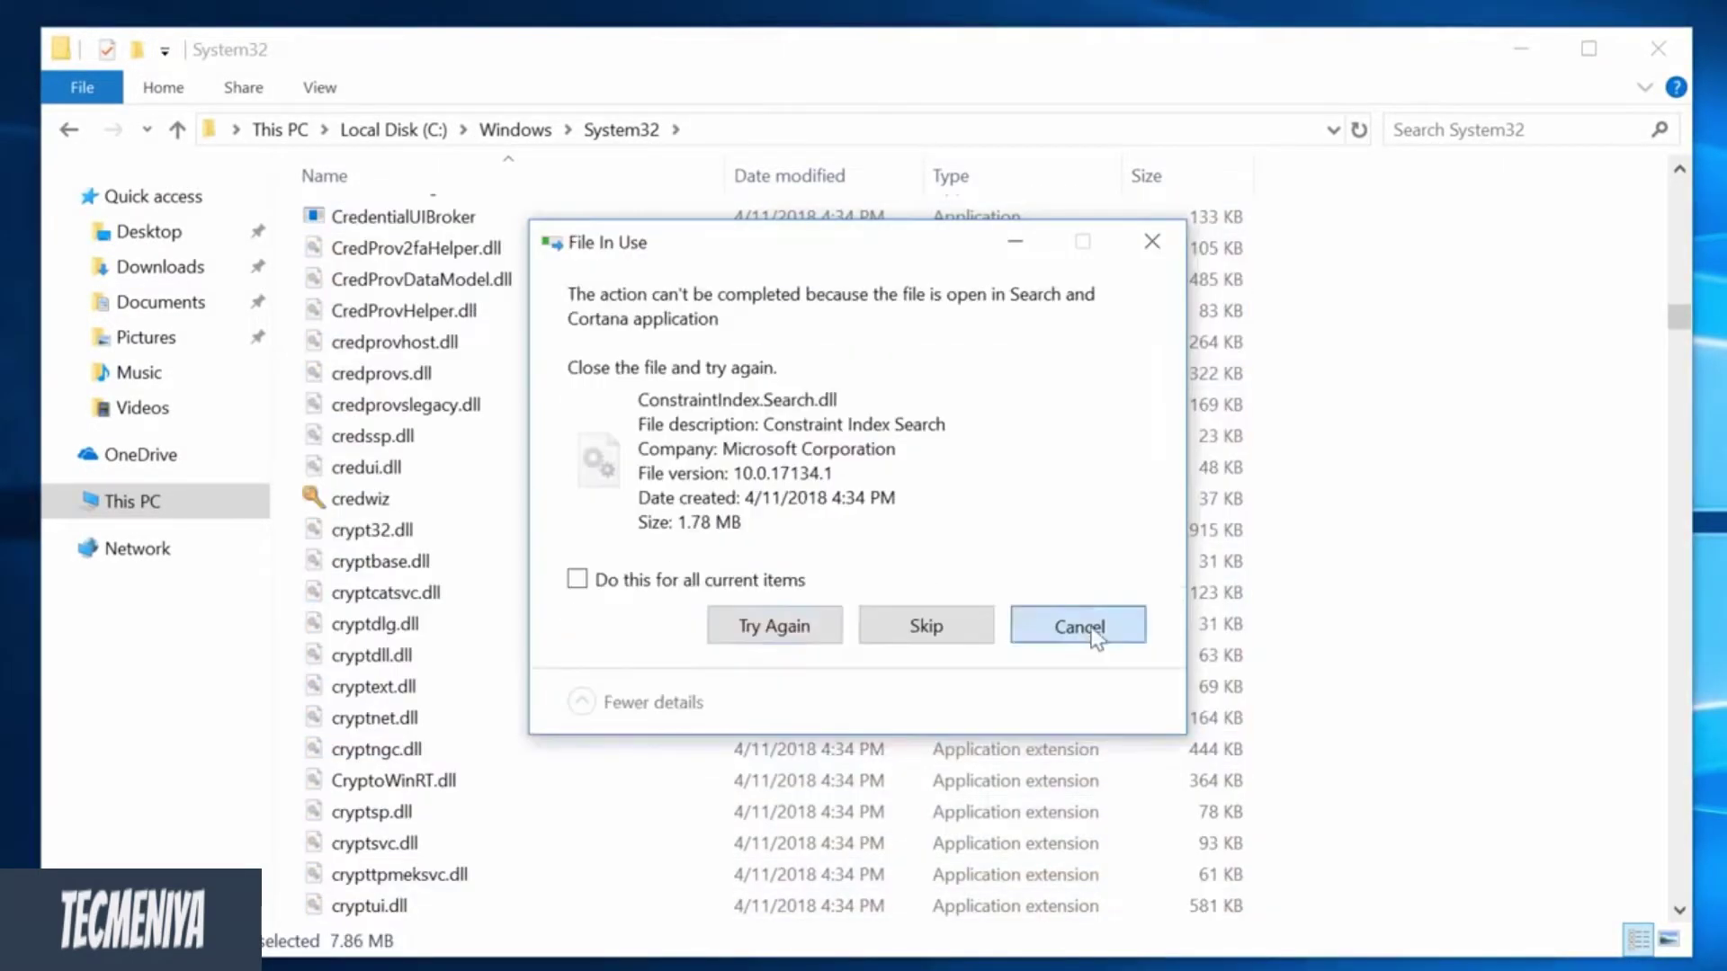
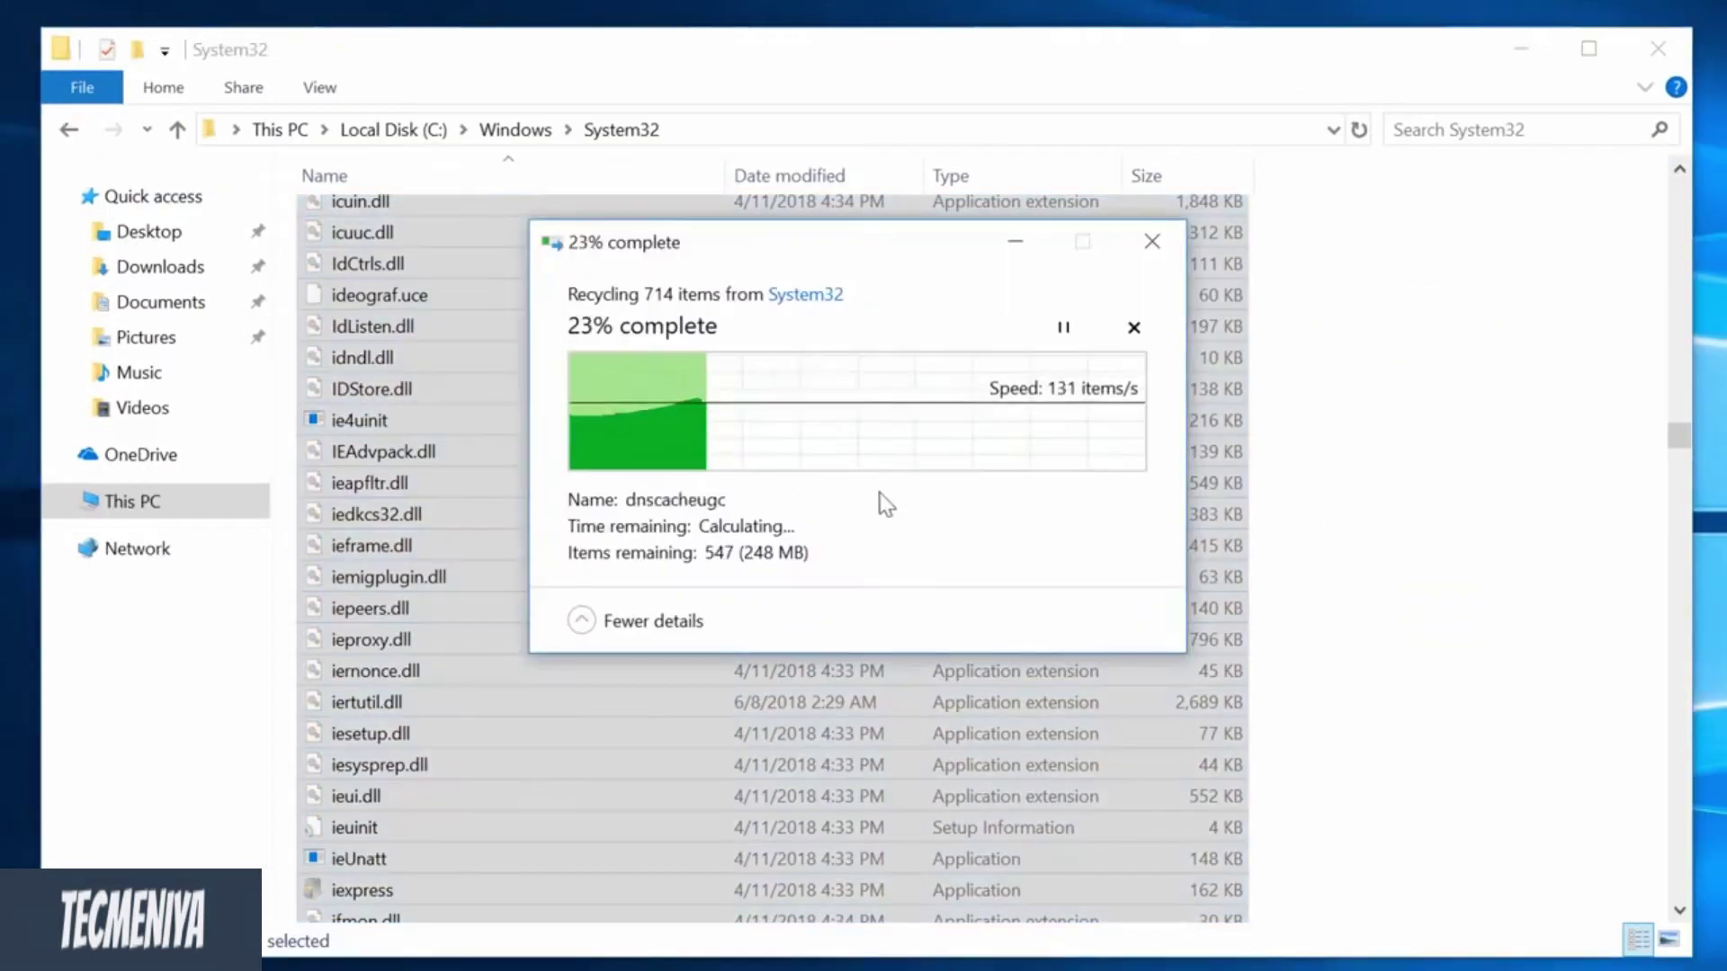
pyautogui.click(810, 630)
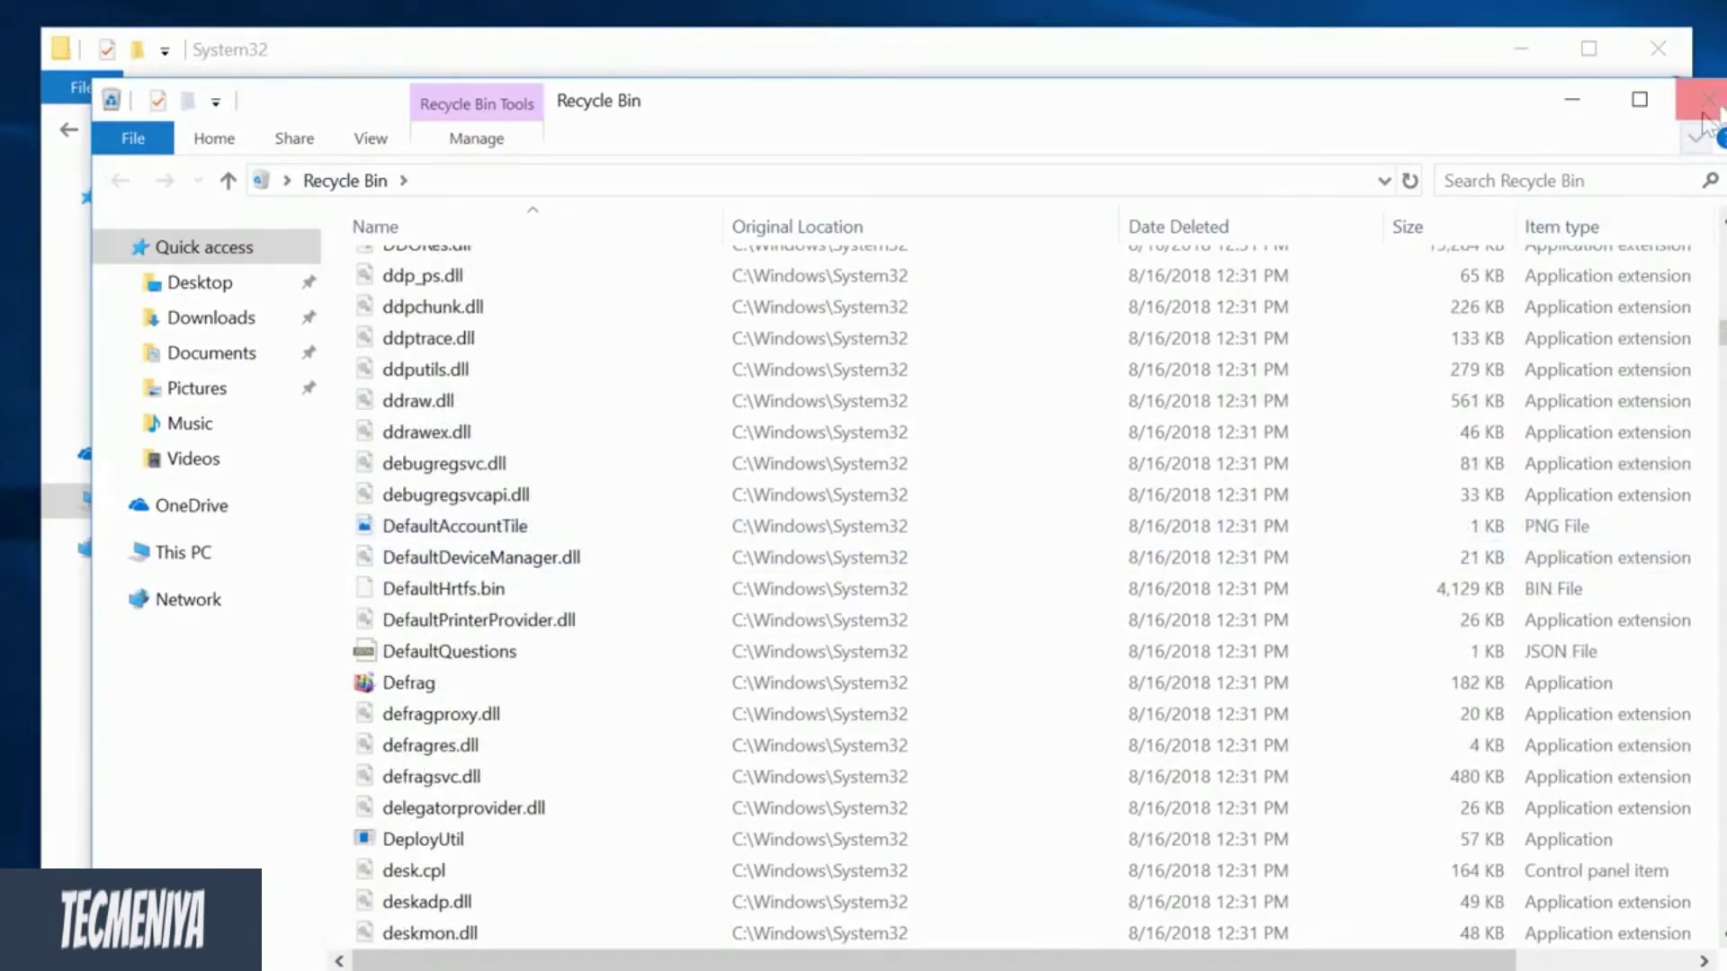
# Close the Recycle Bin window, select all items in System32 and delete them, skipping files that are in use
pyautogui.click(1708, 99)
pyautogui.scroll(-20, 1553, 258)
pyautogui.hotkey('ctrl', 'a')
pyautogui.scroll(20, 891, 558)
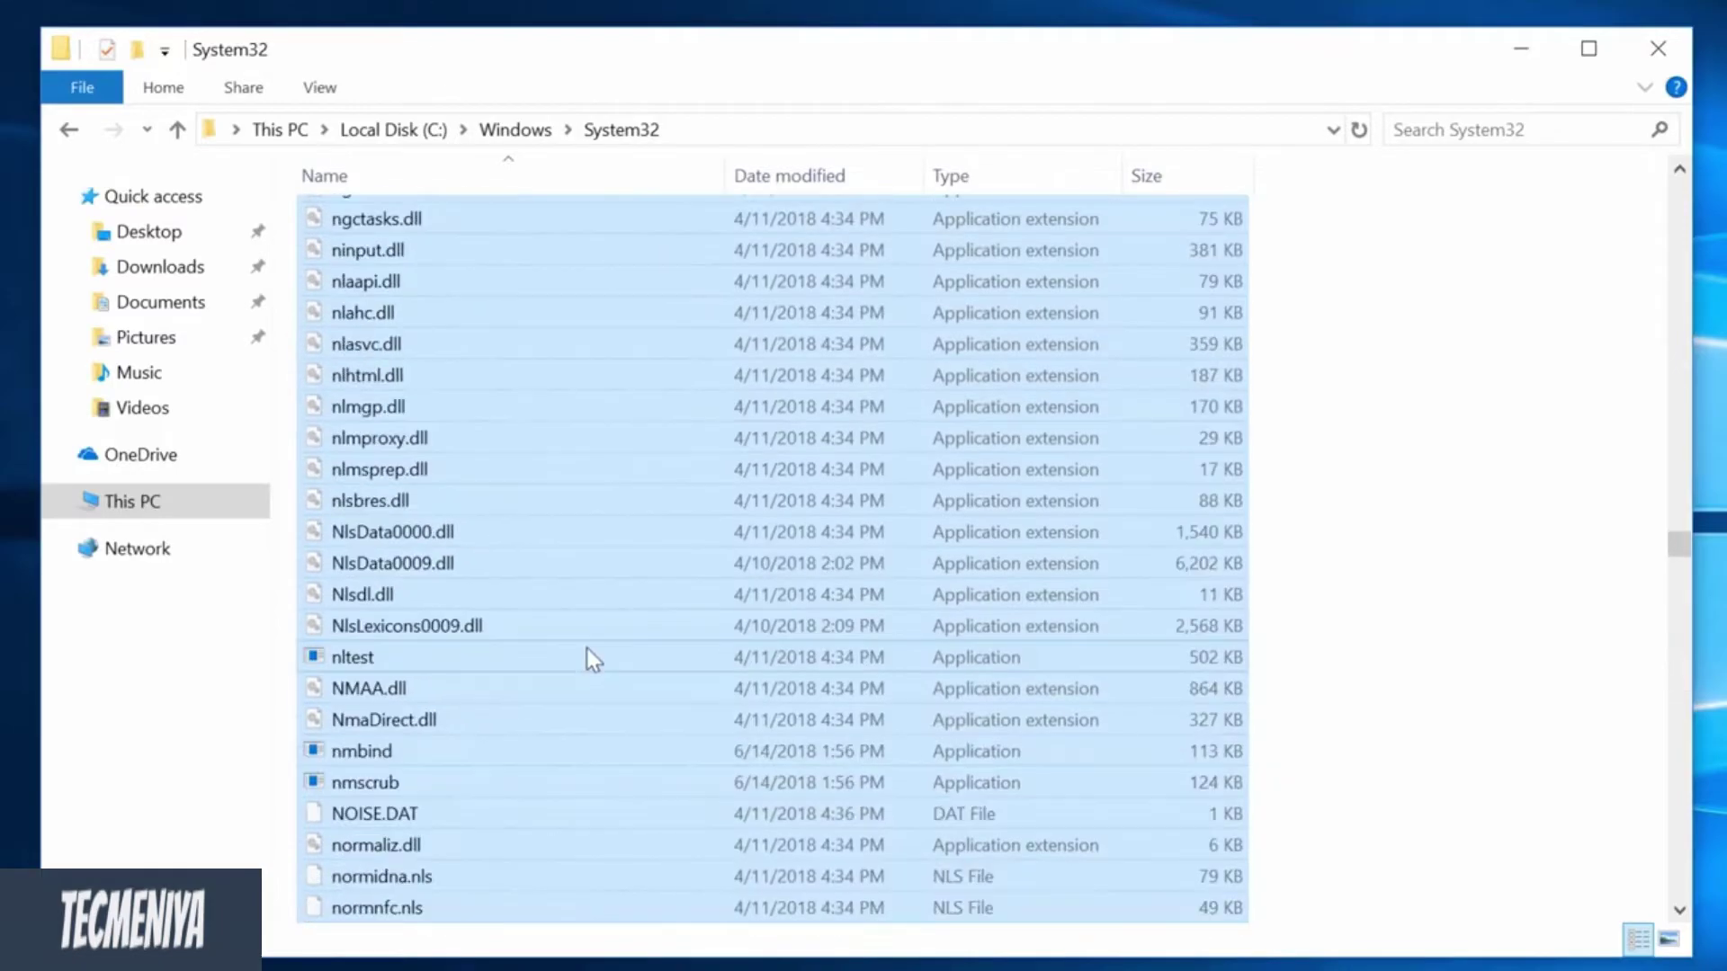
pyautogui.rightClick(586, 649)
pyautogui.click(698, 894)
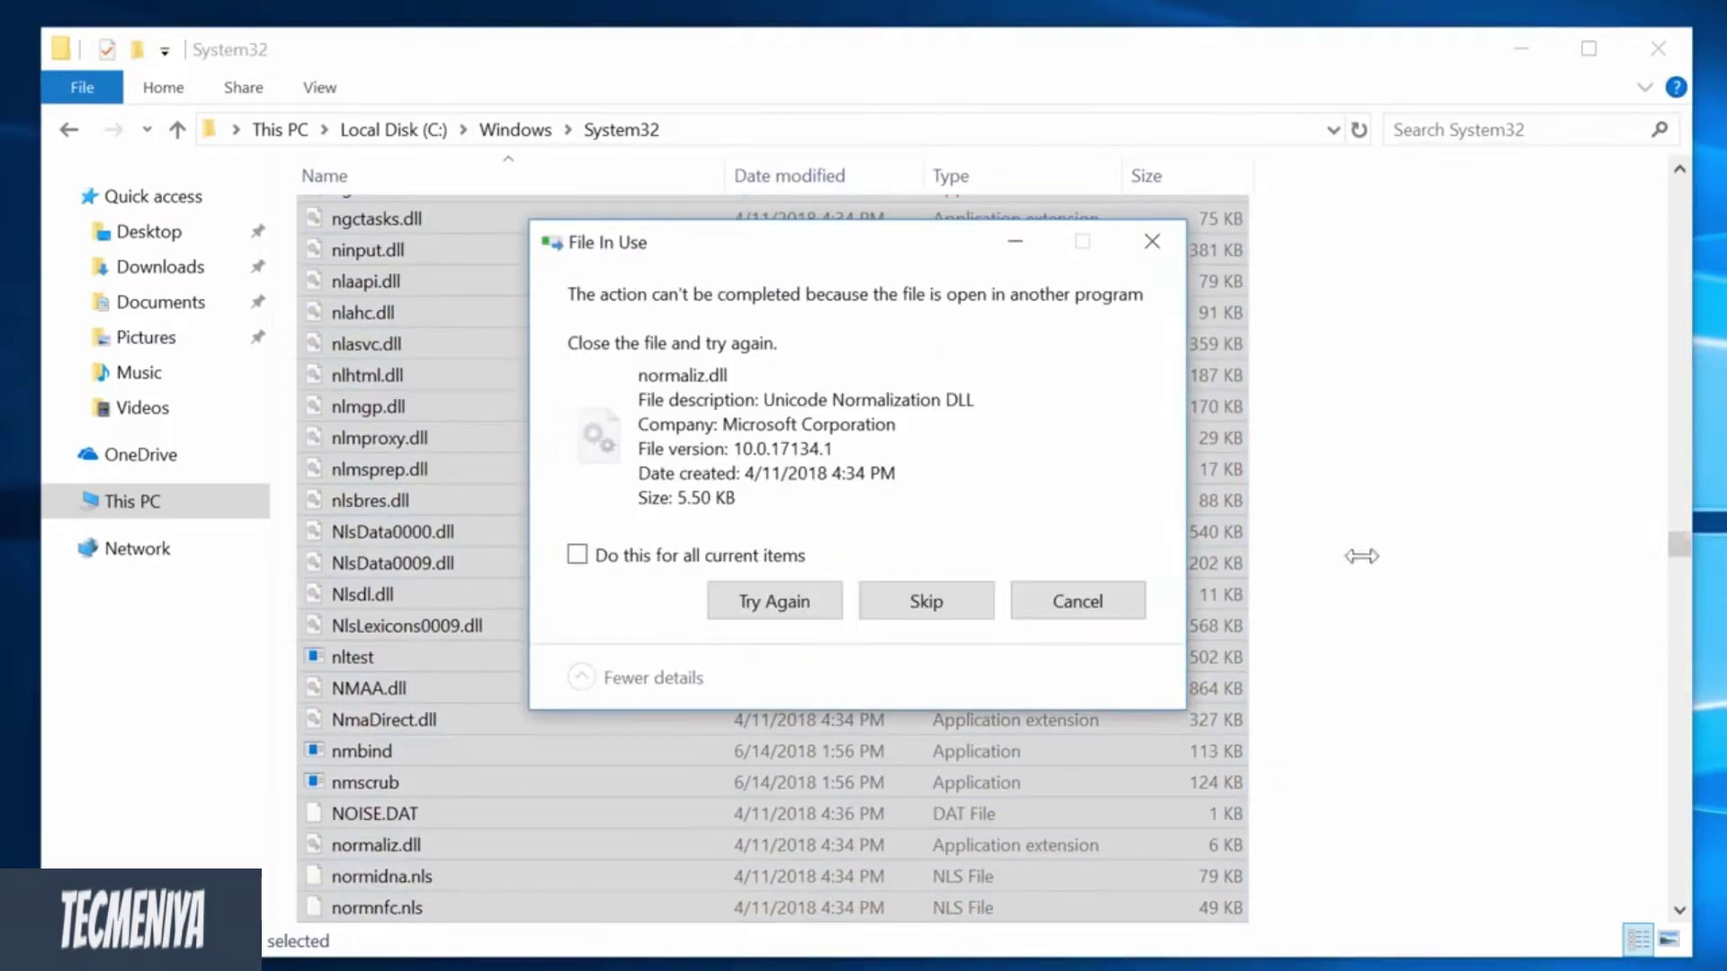
pyautogui.click(929, 627)
pyautogui.click(929, 628)
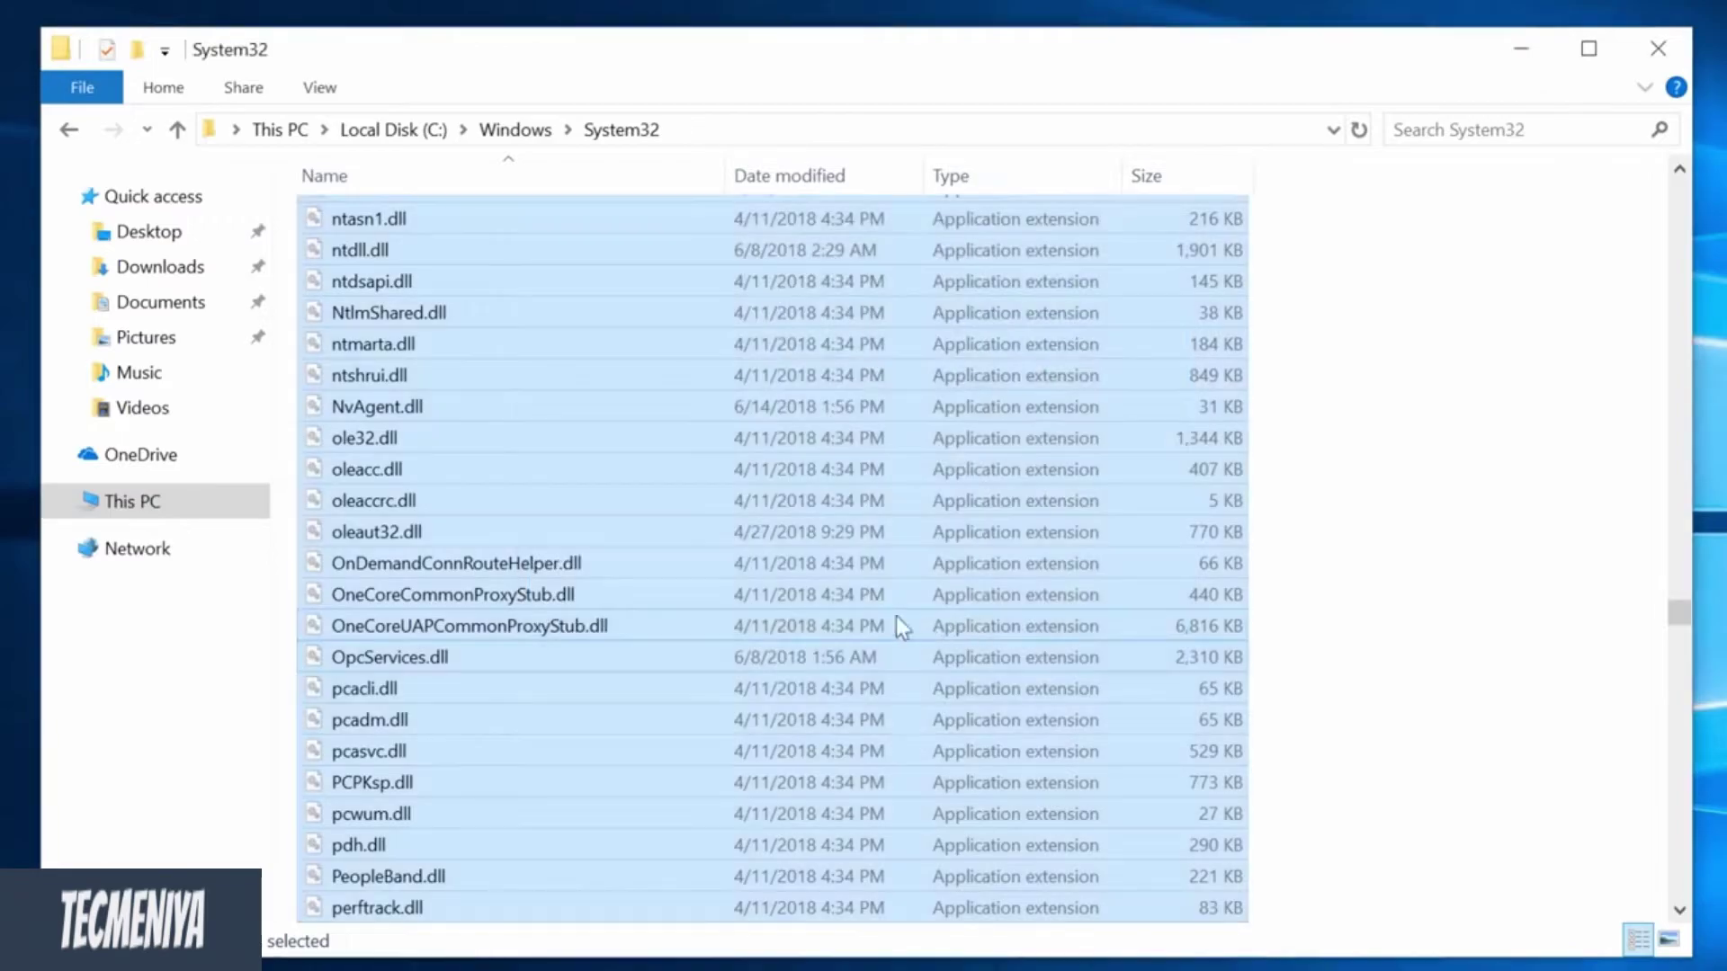
# Select the items from further up the System32 list through its end and delete them
pyautogui.scroll(5, 1425, 361)
pyautogui.scroll(5, 671, 647)
pyautogui.click(671, 648)
pyautogui.moveTo(1679, 235); pyautogui.dragTo(1684, 354)
pyautogui.hotkey('shift', 'End')
pyautogui.press('Delete')
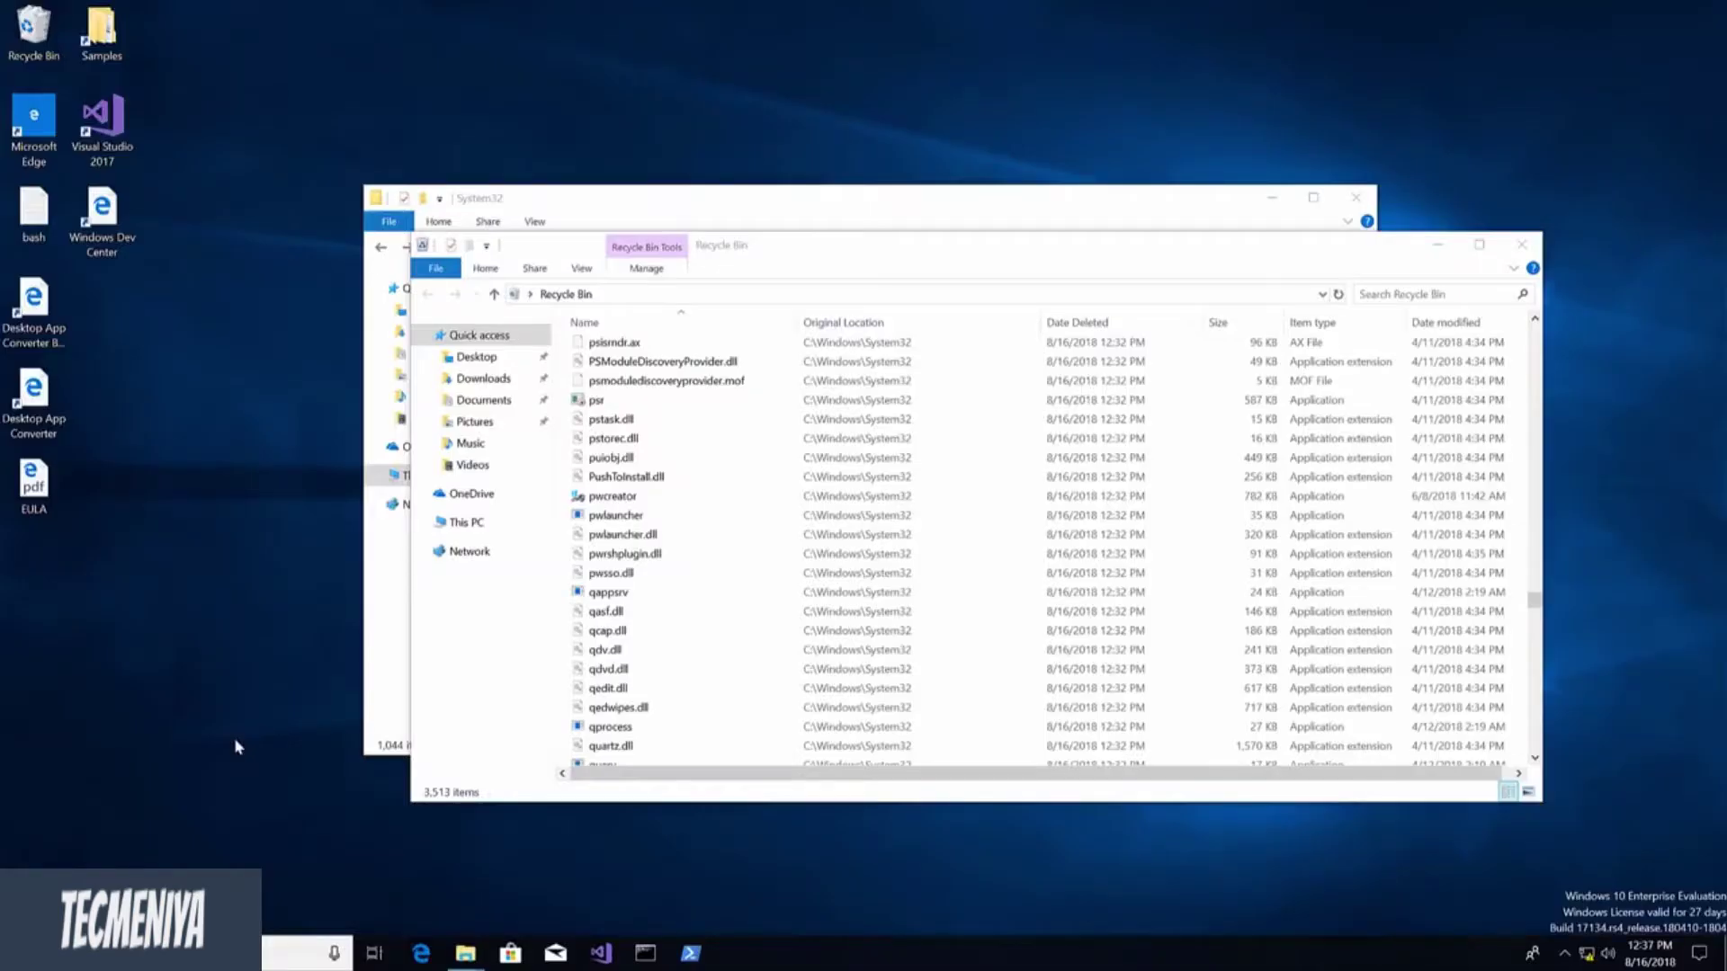
# Try to open the Display settings from the desktop, and dismiss the resulting error message
pyautogui.rightClick(235, 738)
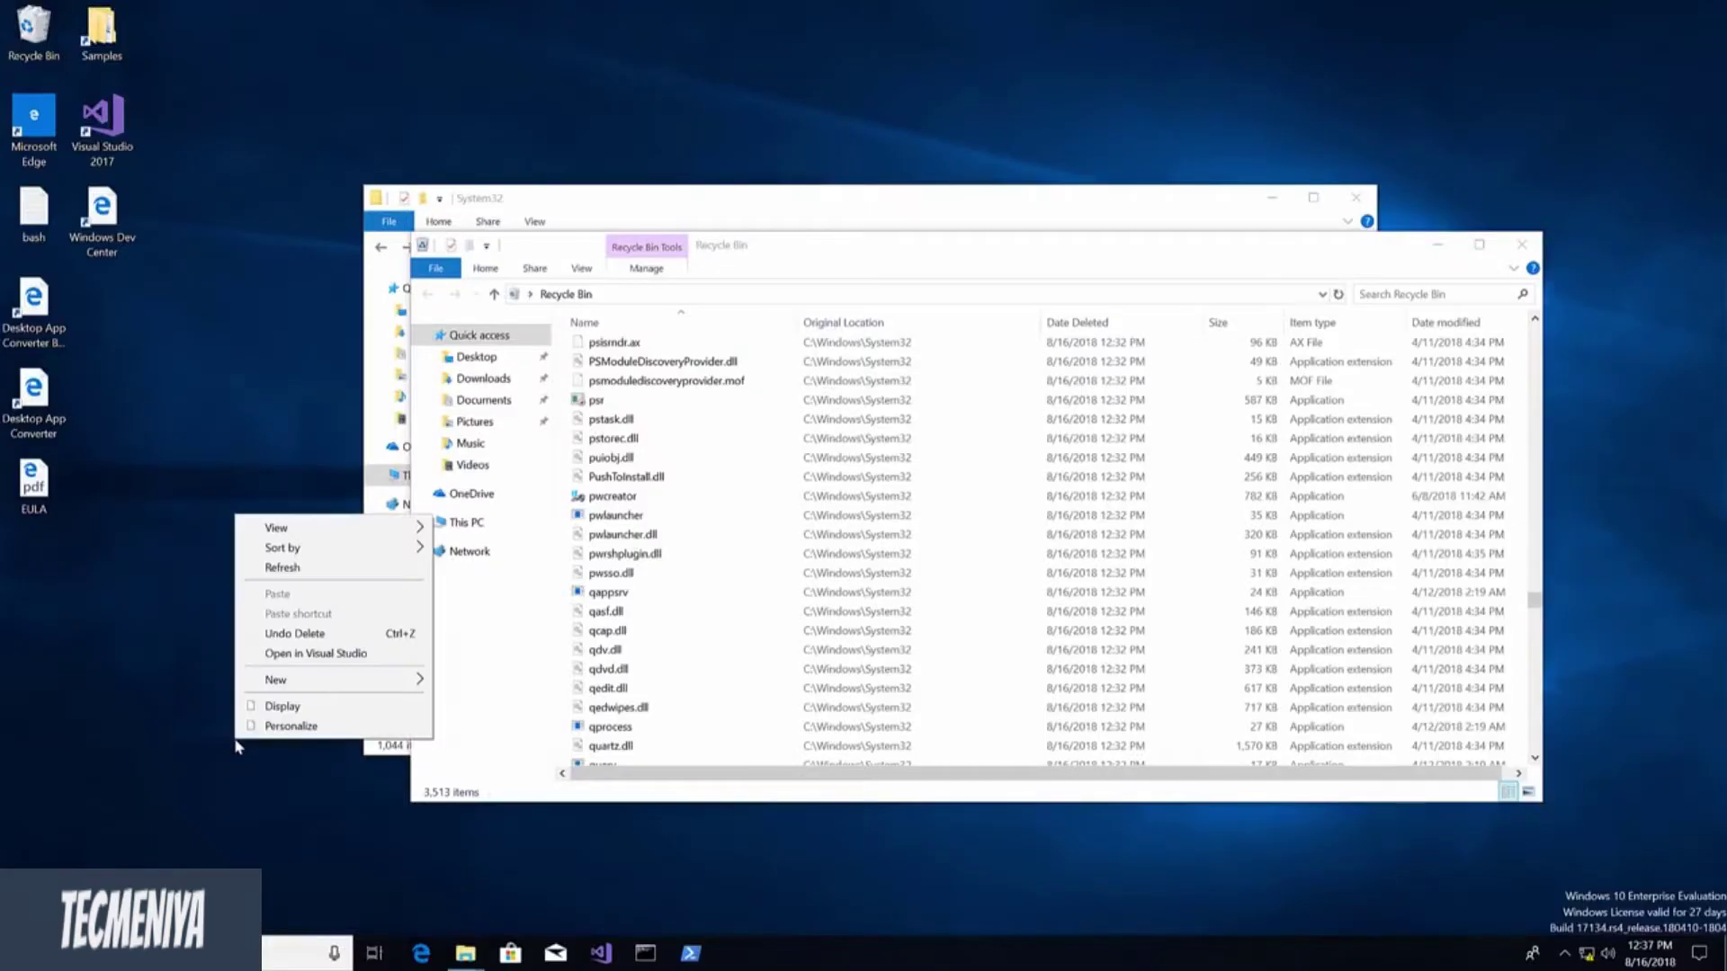
pyautogui.click(267, 711)
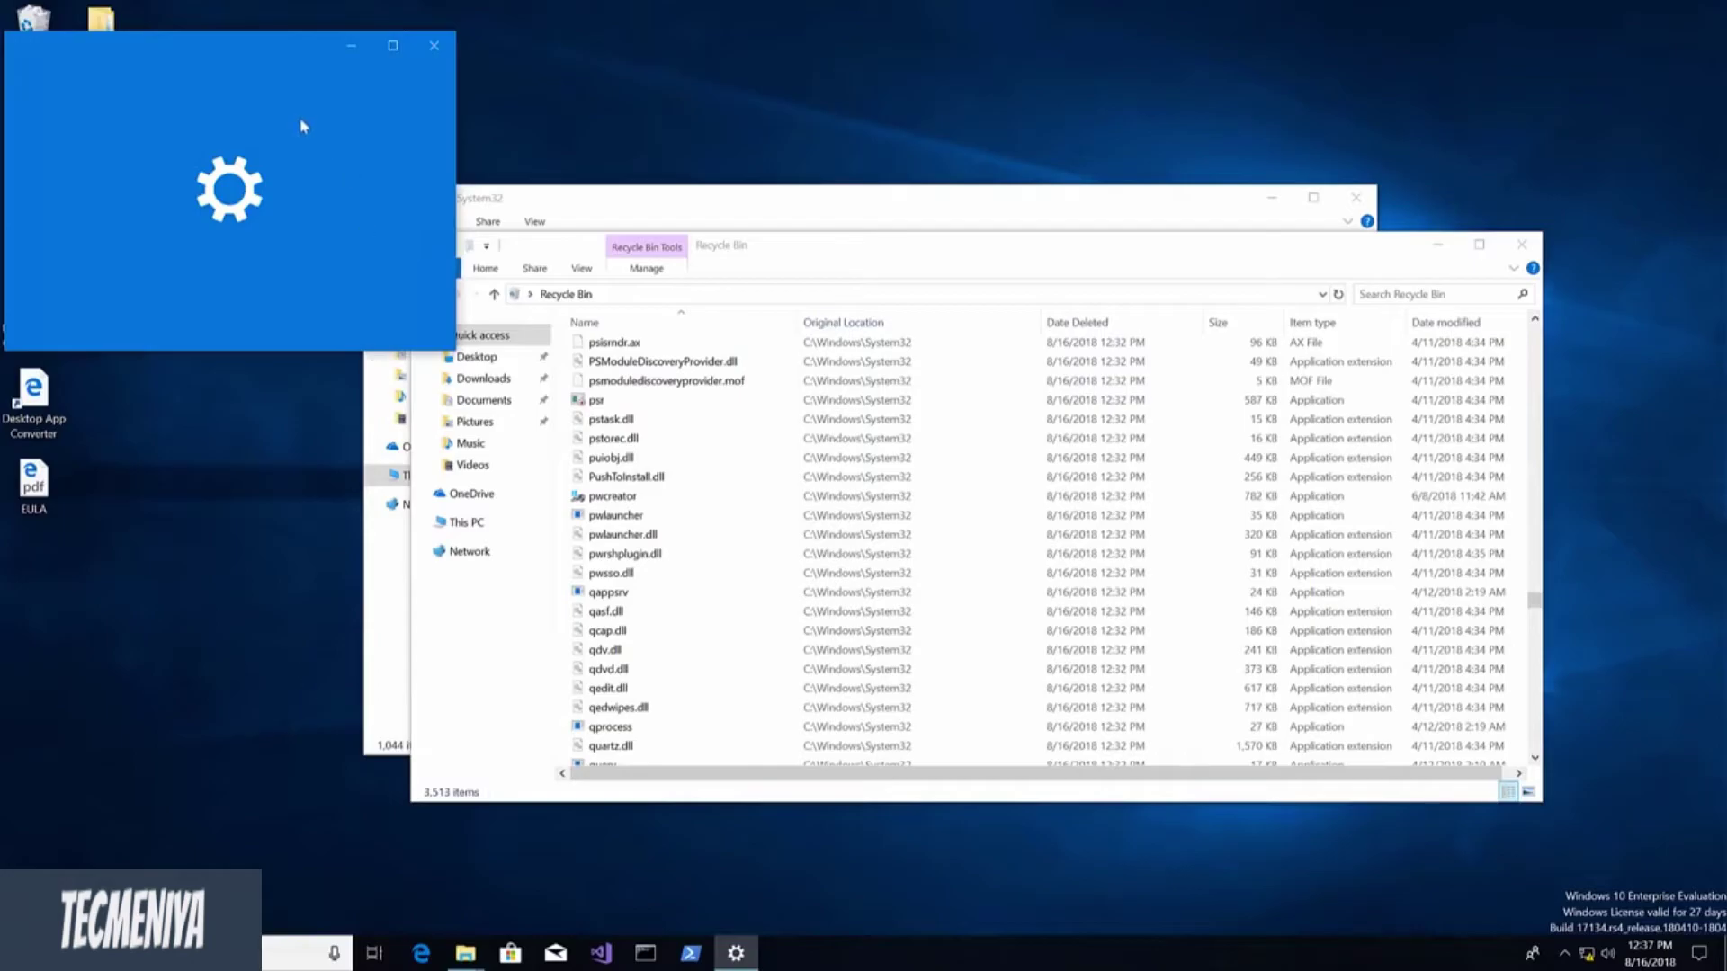
pyautogui.moveTo(262, 46); pyautogui.dragTo(378, 269)
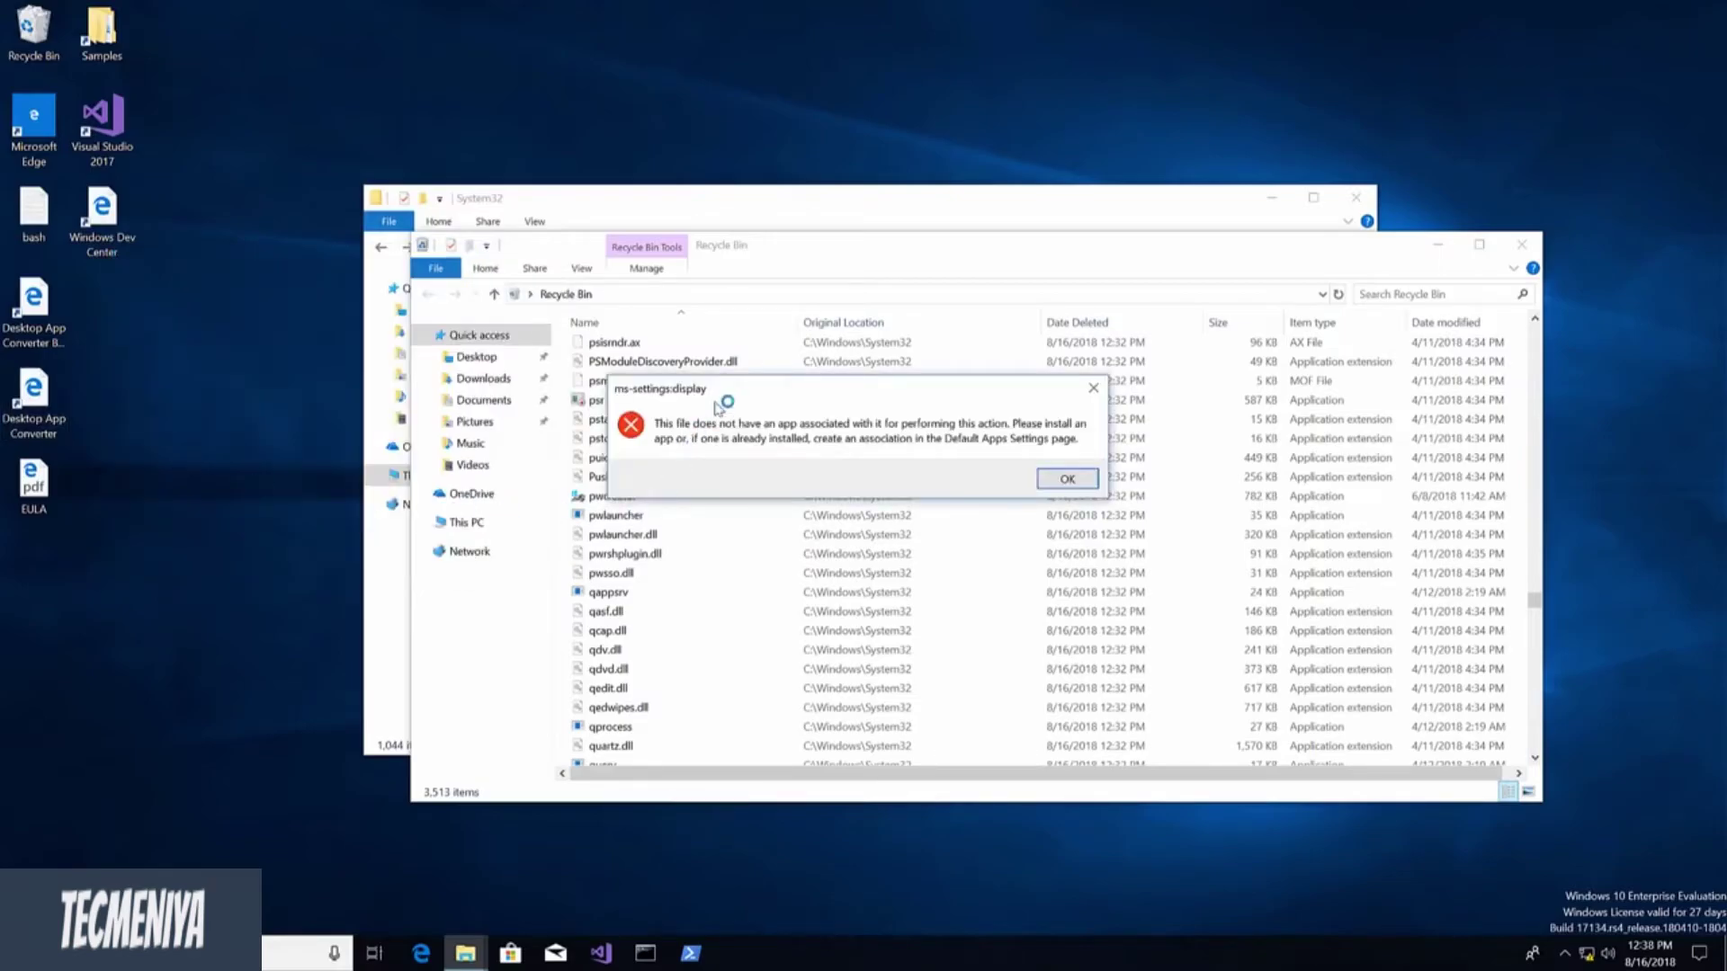
pyautogui.click(1065, 479)
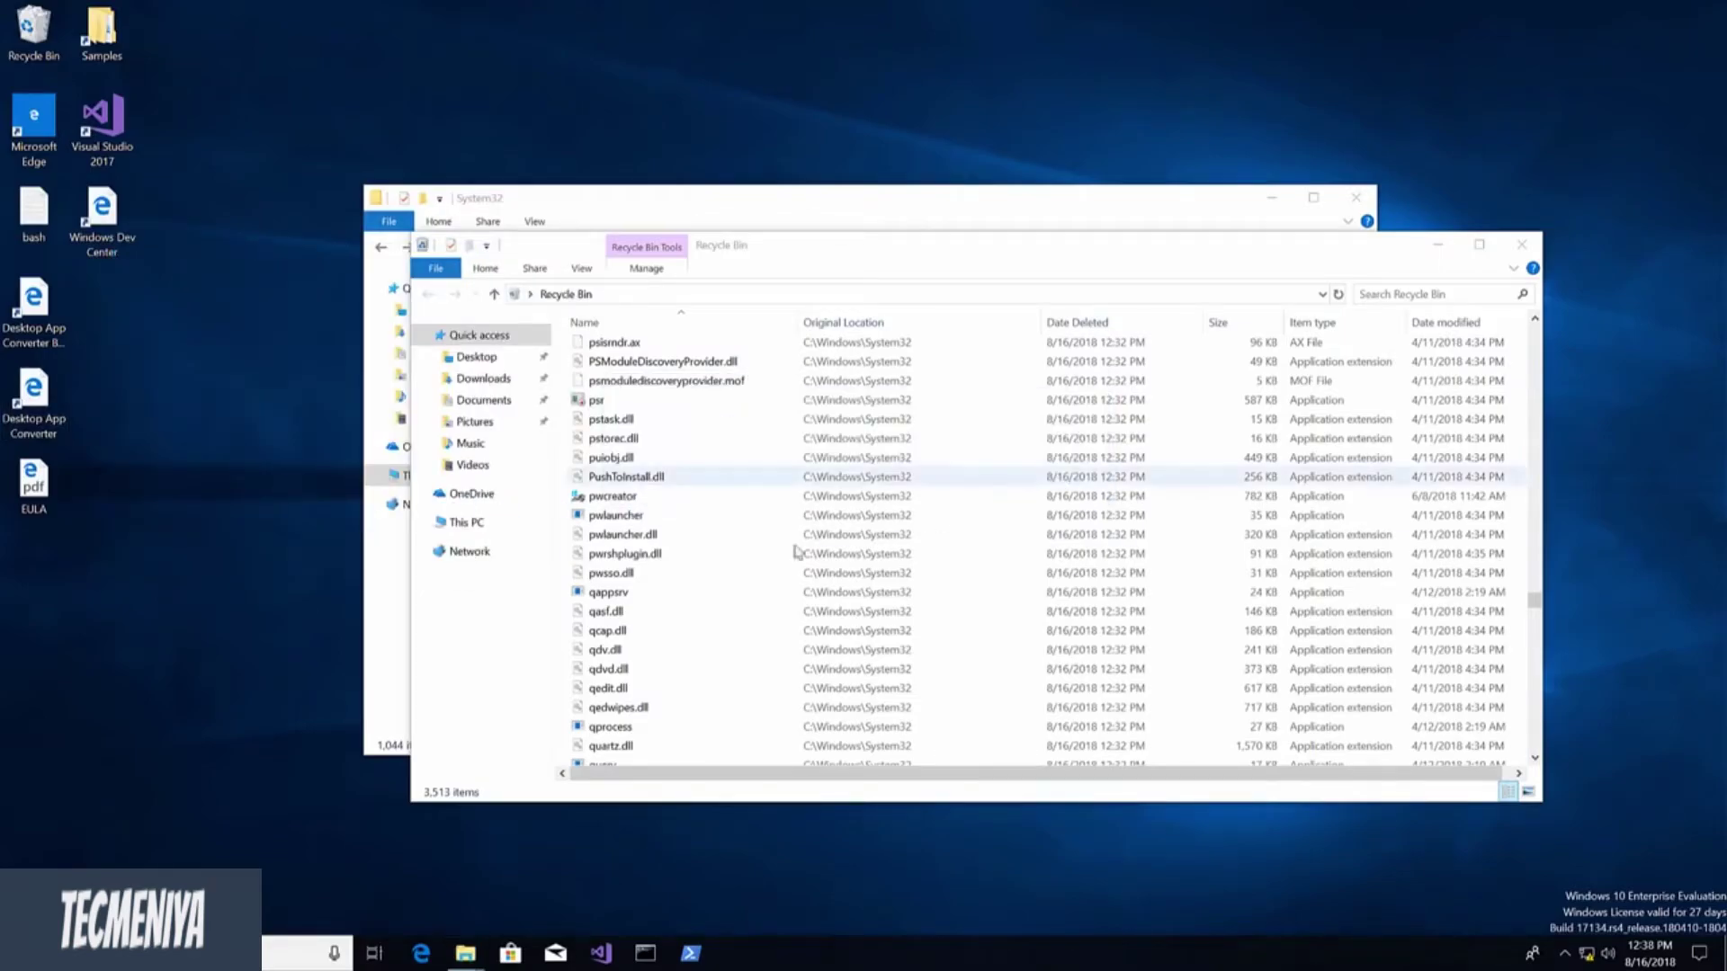
# Try to open the Personalize settings from the desktop, and dismiss the error dialog
pyautogui.rightClick(117, 663)
pyautogui.click(164, 853)
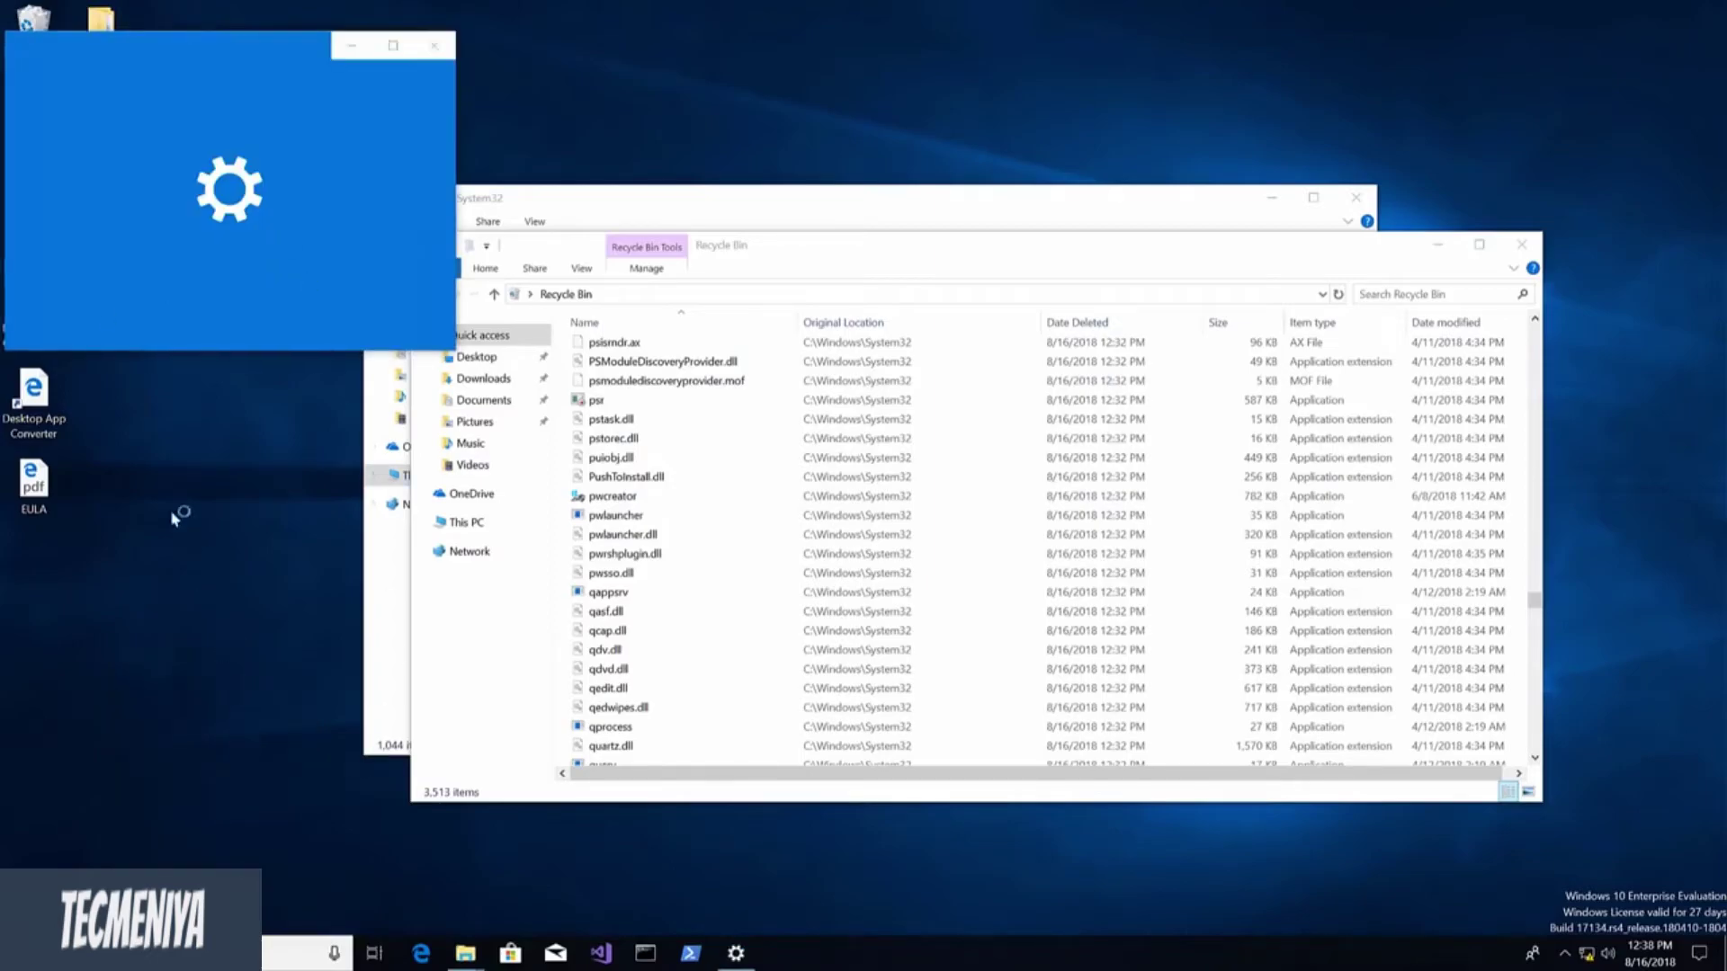
pyautogui.click(534, 70)
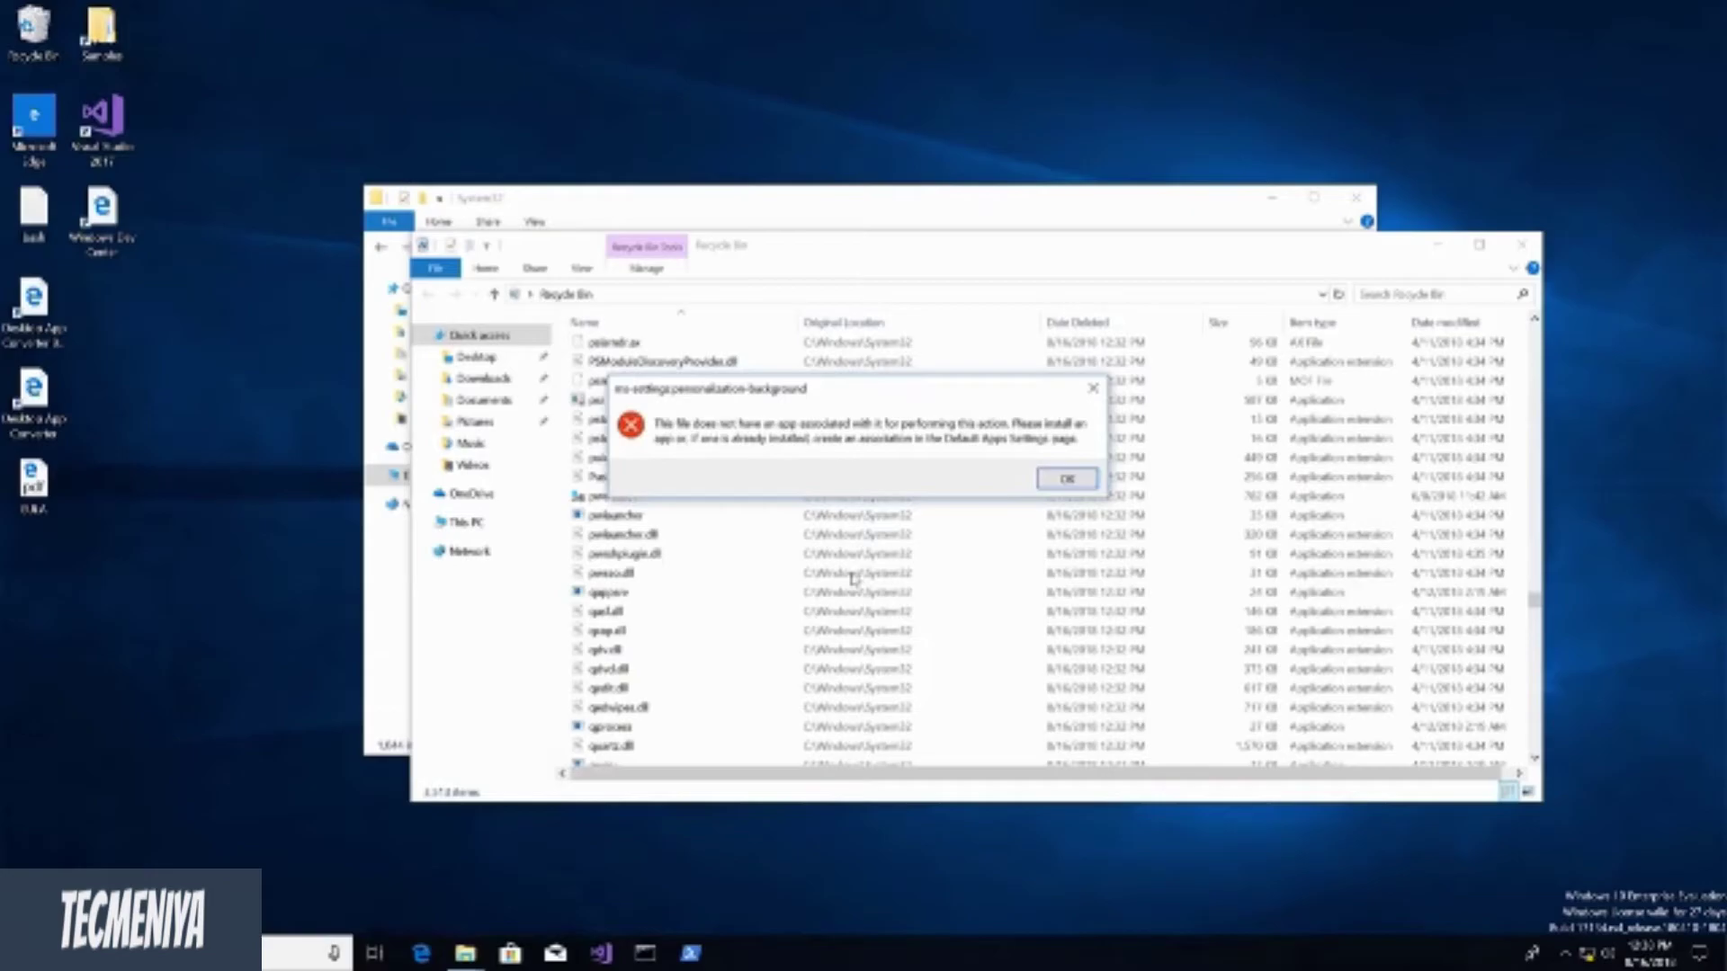
pyautogui.press('Return')
pyautogui.rightClick(274, 489)
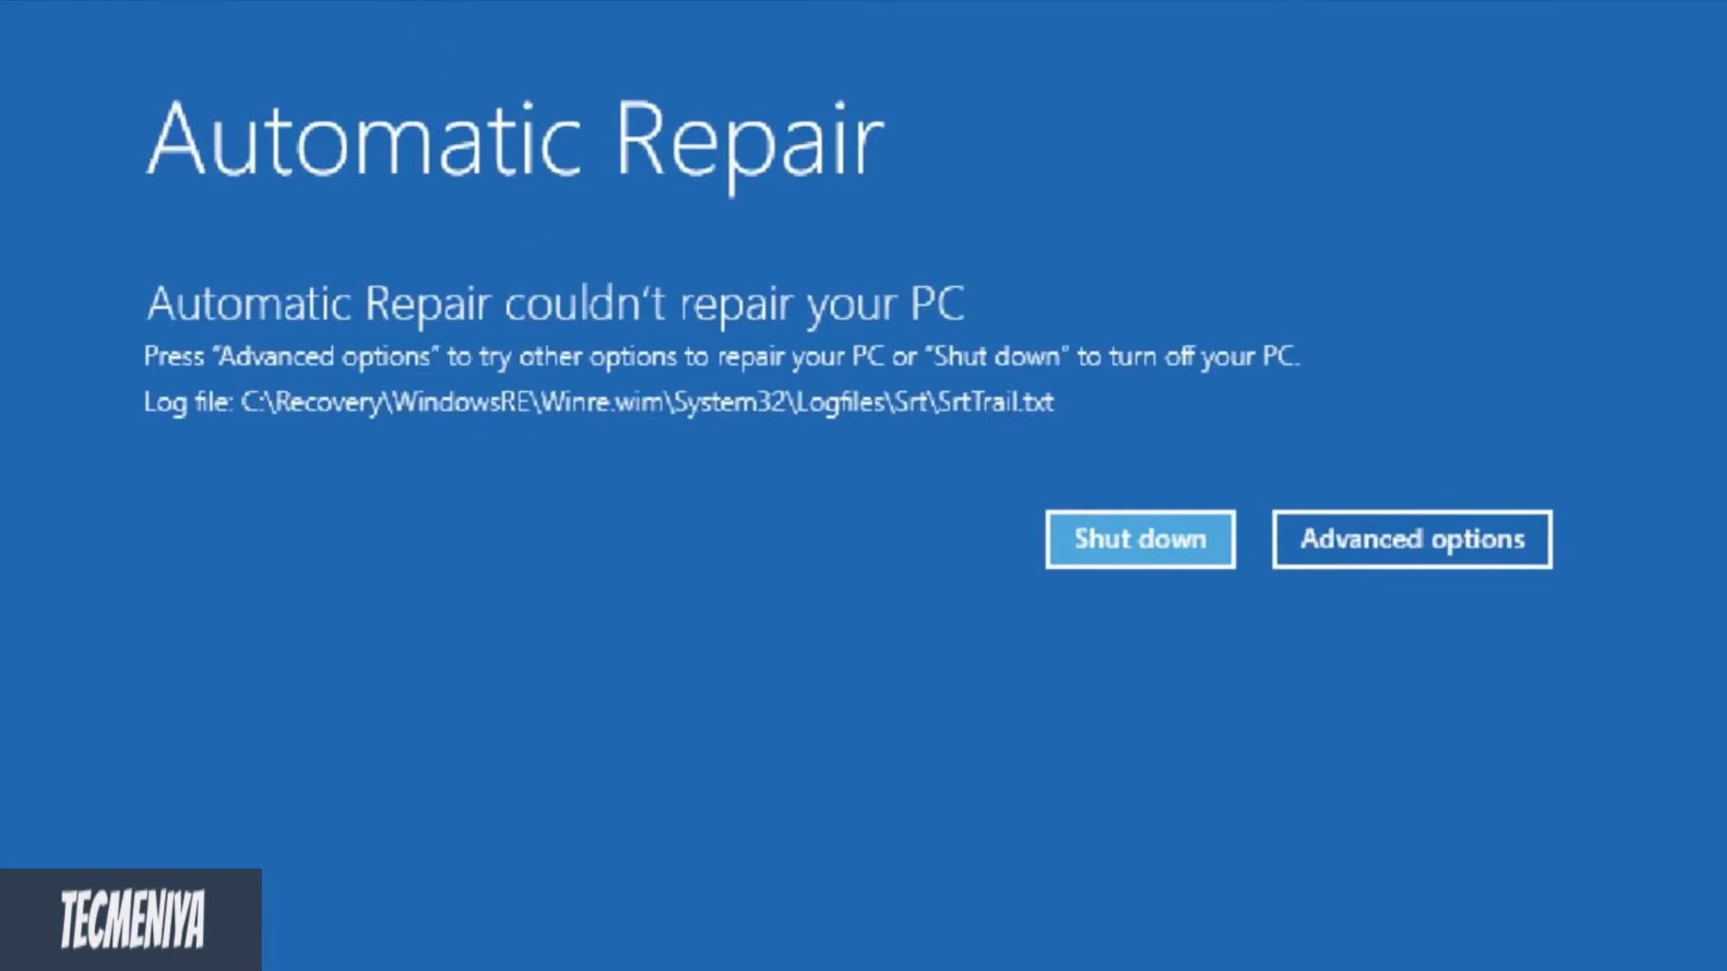
# Open the Troubleshoot options through the advanced options of Automatic Repair
pyautogui.click(305, 0)
pyautogui.press('Escape')
pyautogui.click(1362, 548)
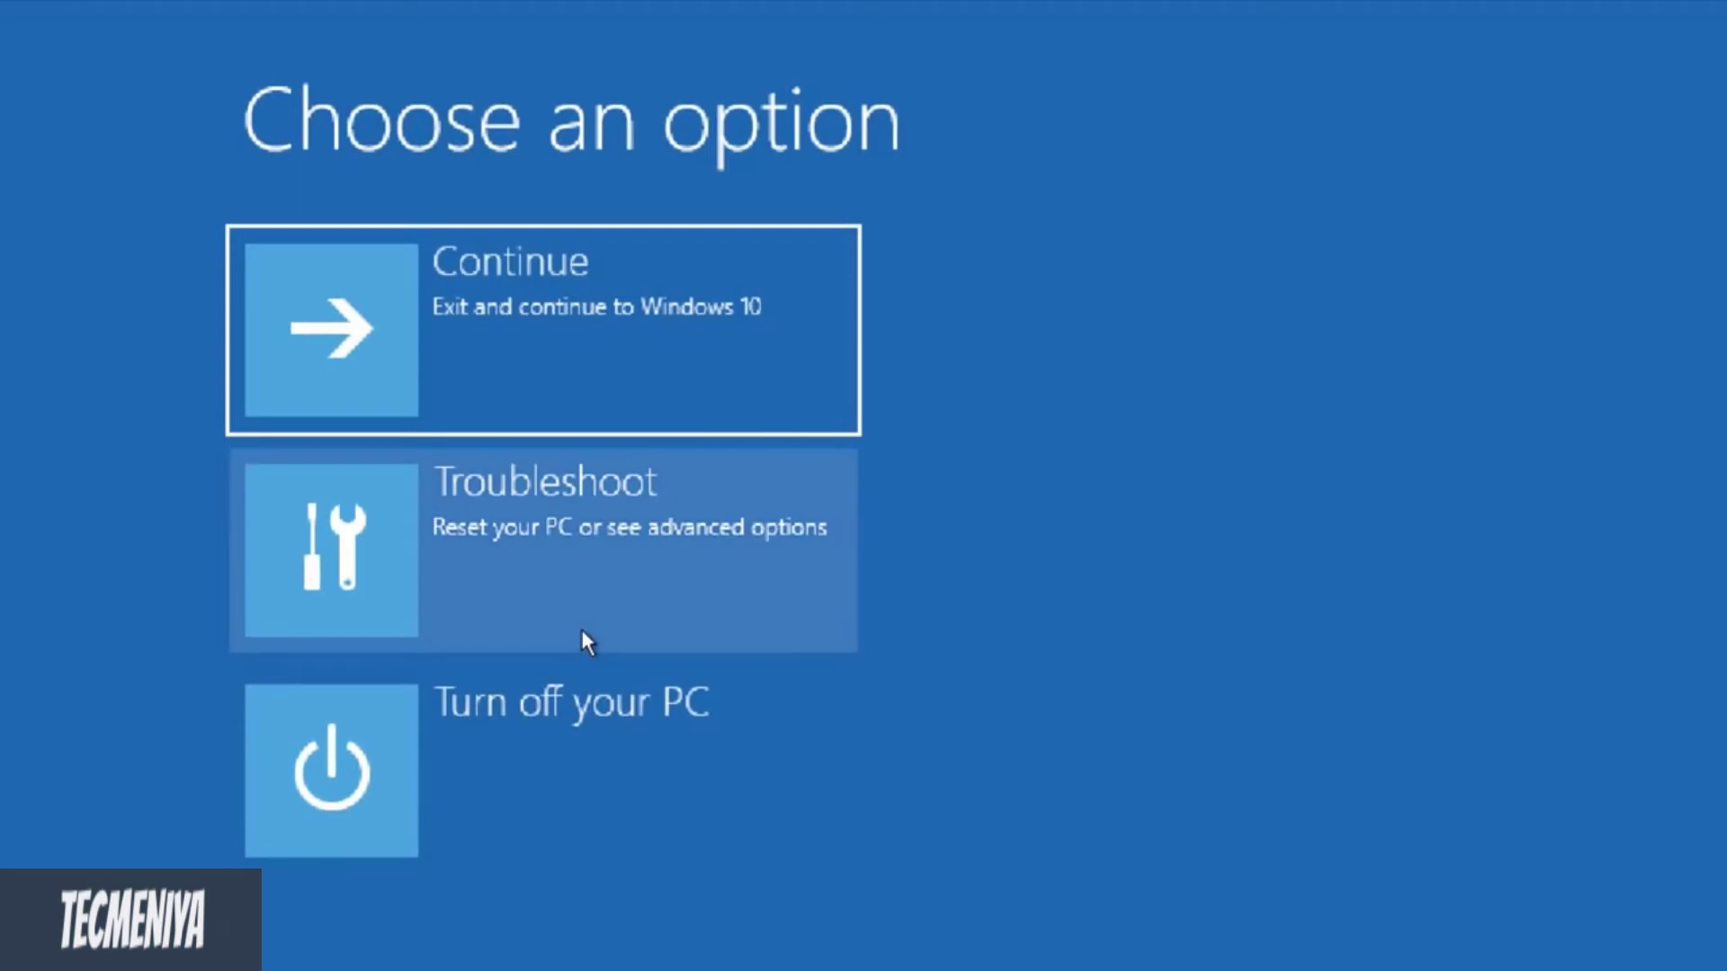
pyautogui.click(582, 630)
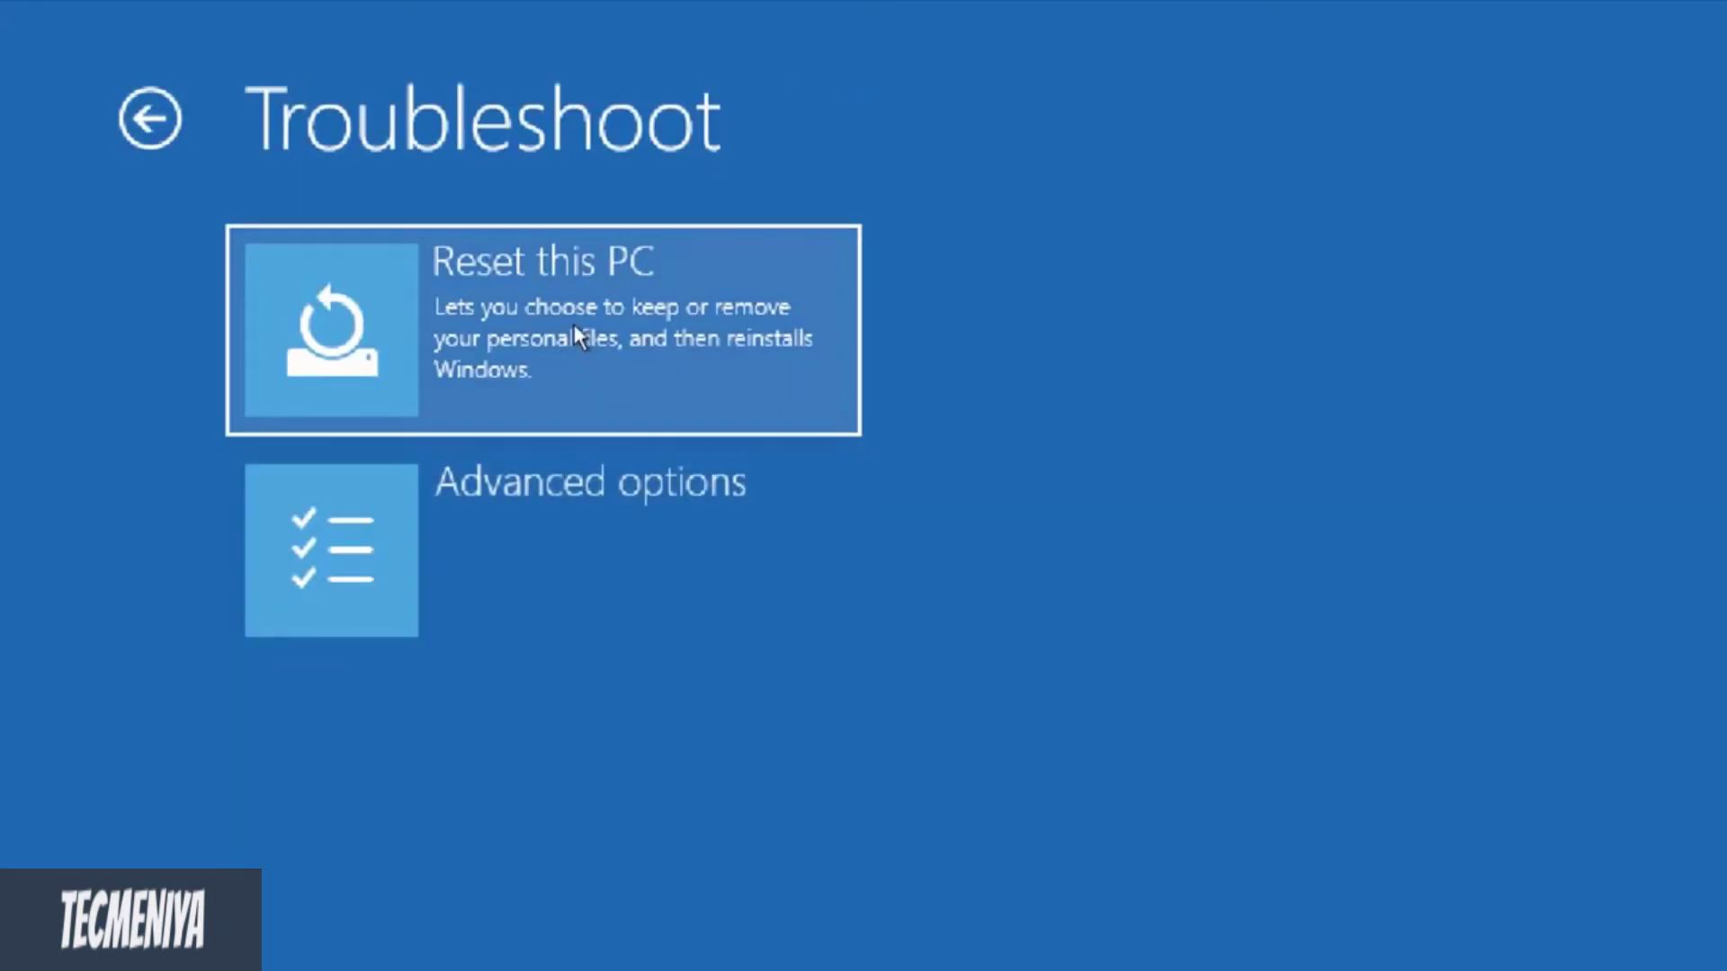
# Try to reset the PC with the Reset this PC recovery option
pyautogui.click(597, 394)
pyautogui.click(656, 660)
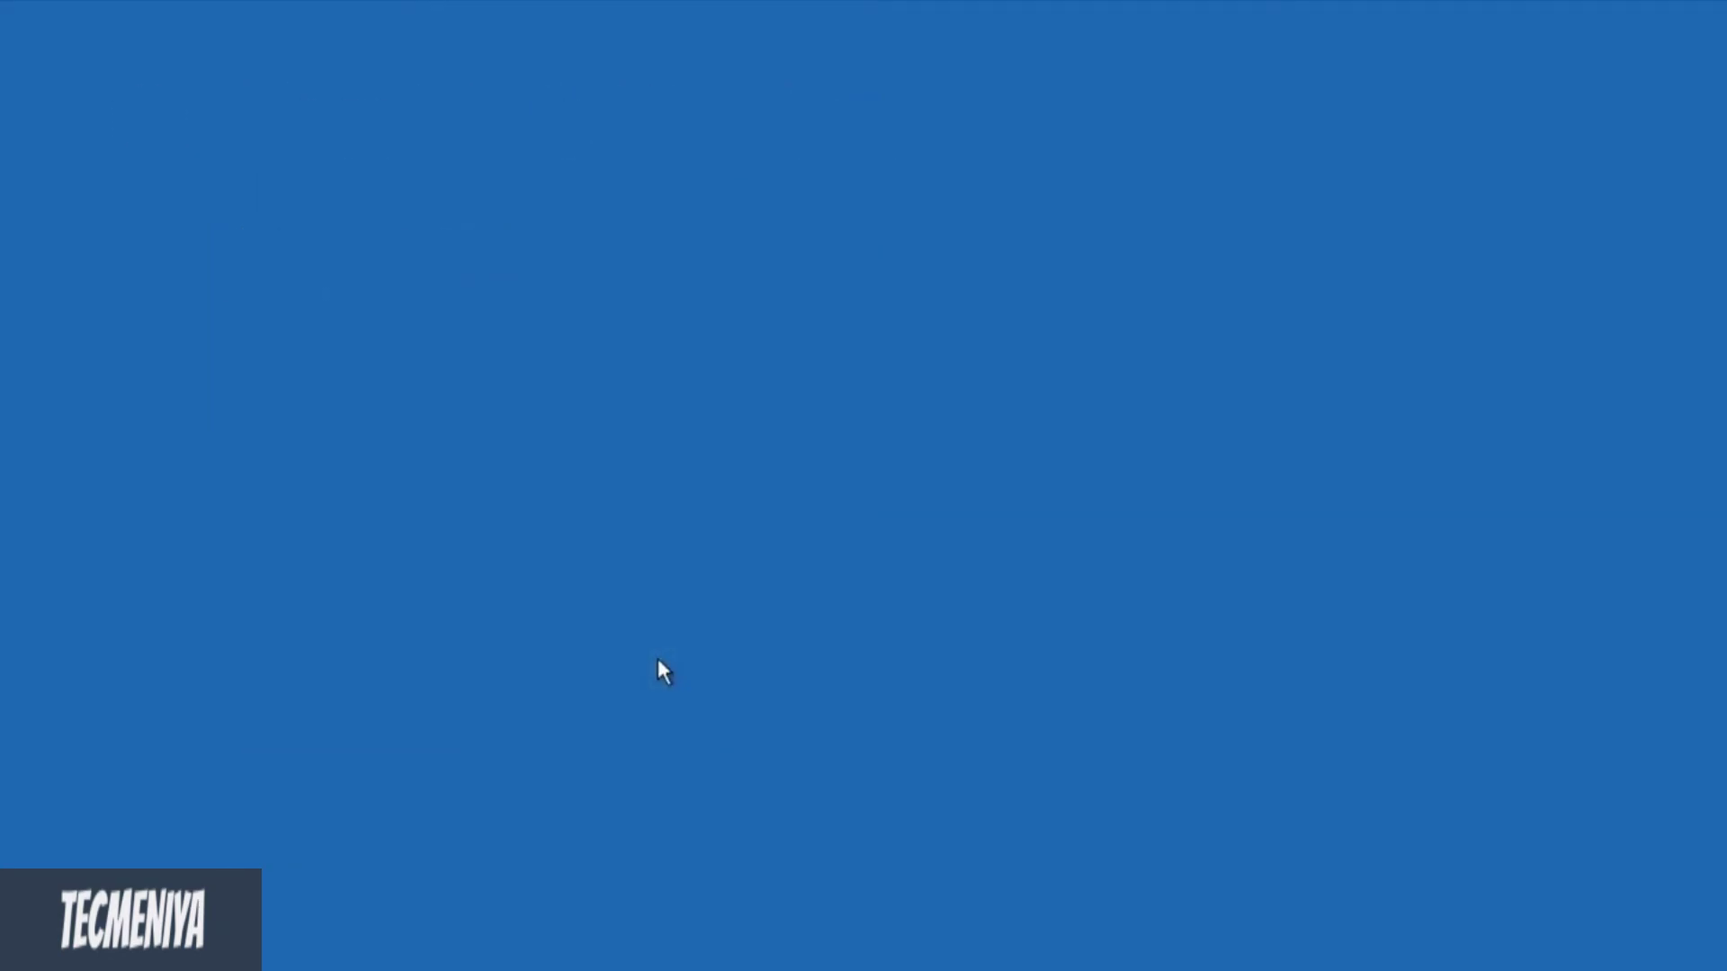
pyautogui.click(1401, 371)
# Look into the Troubleshoot options again, and try to exit recovery and continue to Windows 10
pyautogui.click(612, 539)
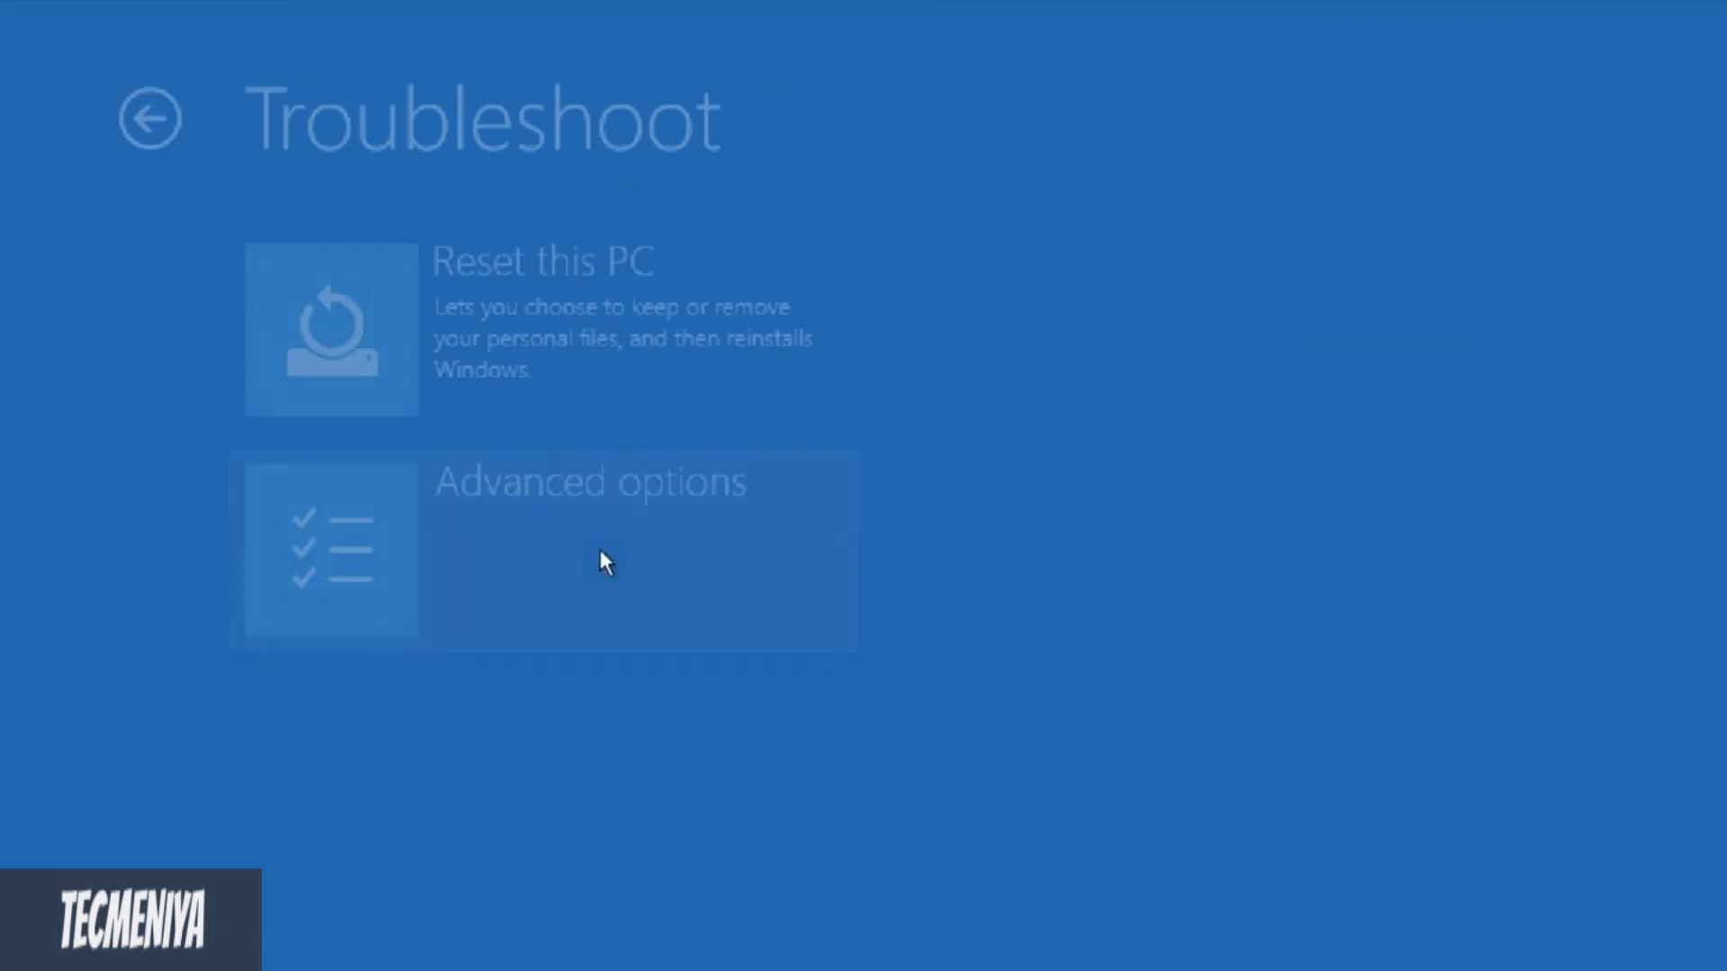
pyautogui.click(531, 551)
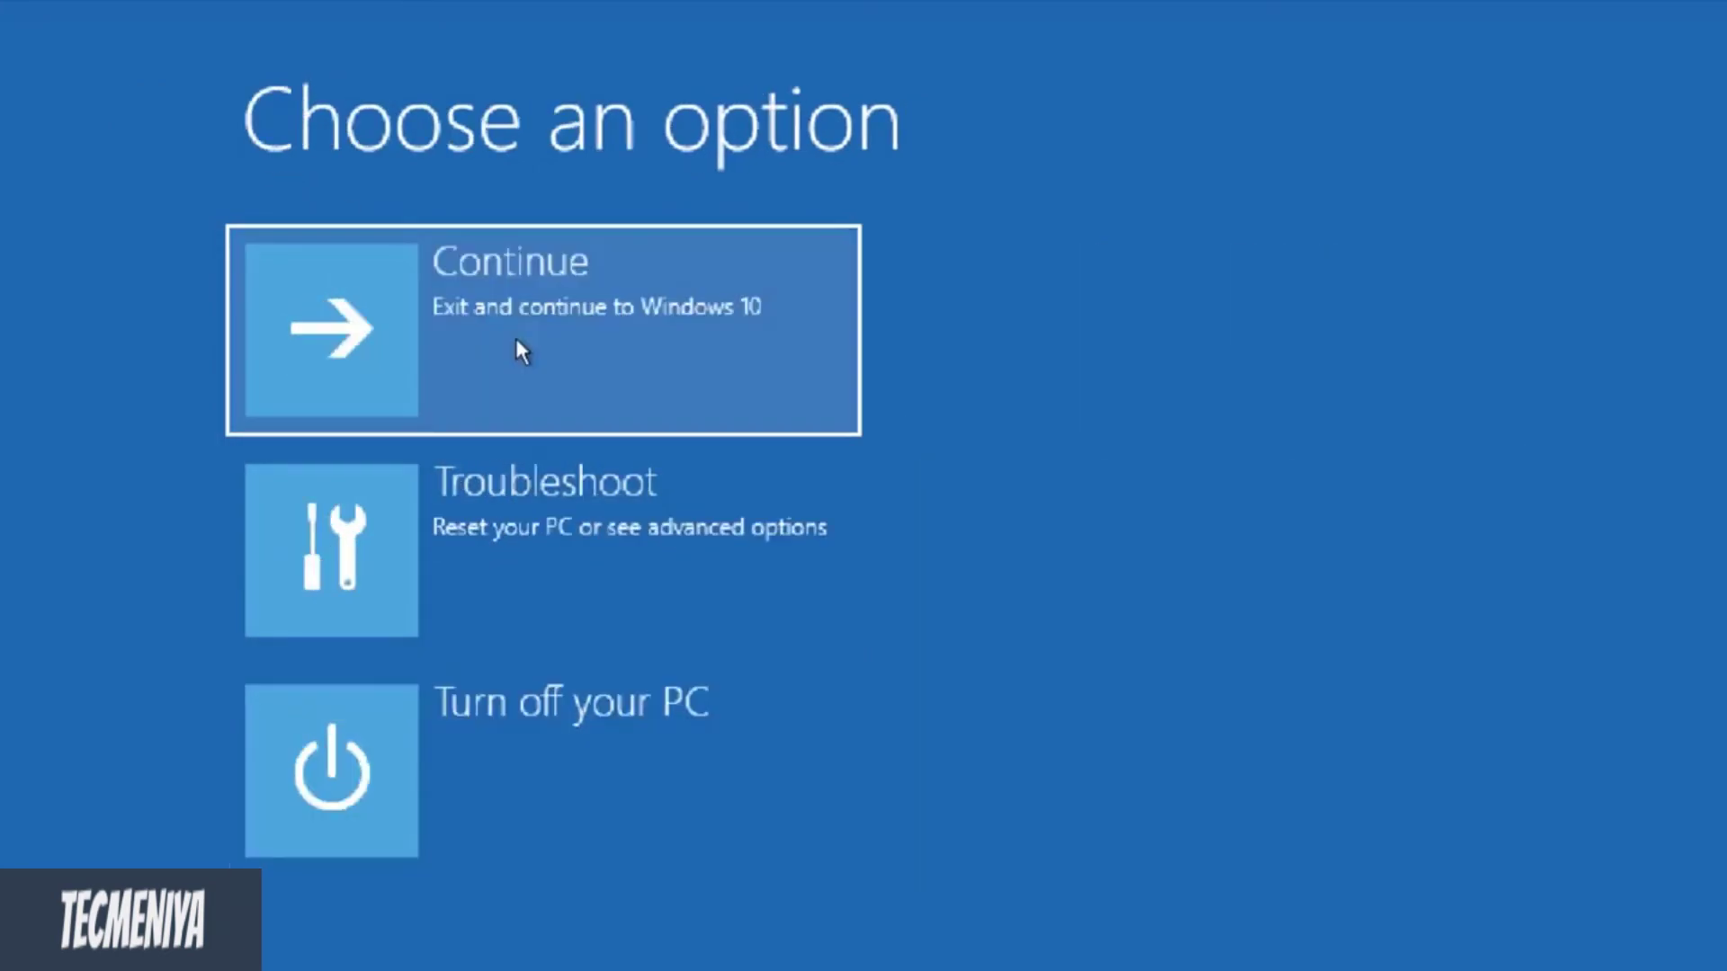
pyautogui.click(517, 340)
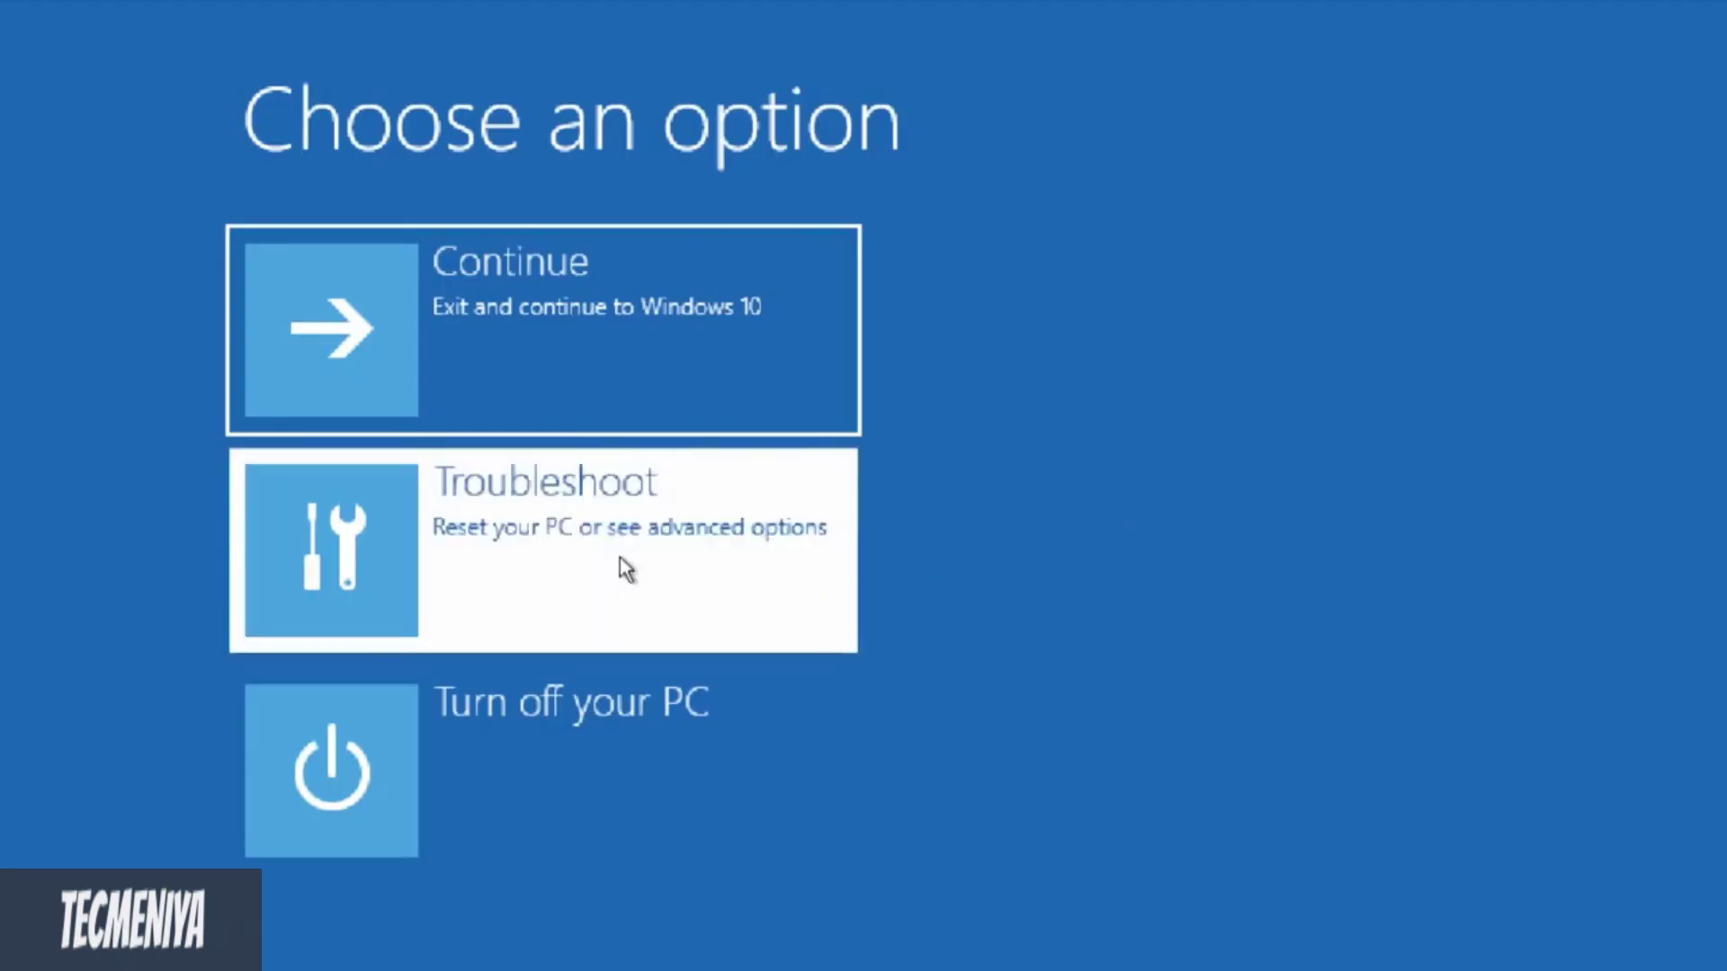
# View the Startup Settings among the advanced troubleshooting options, and go back without restarting
pyautogui.click(619, 563)
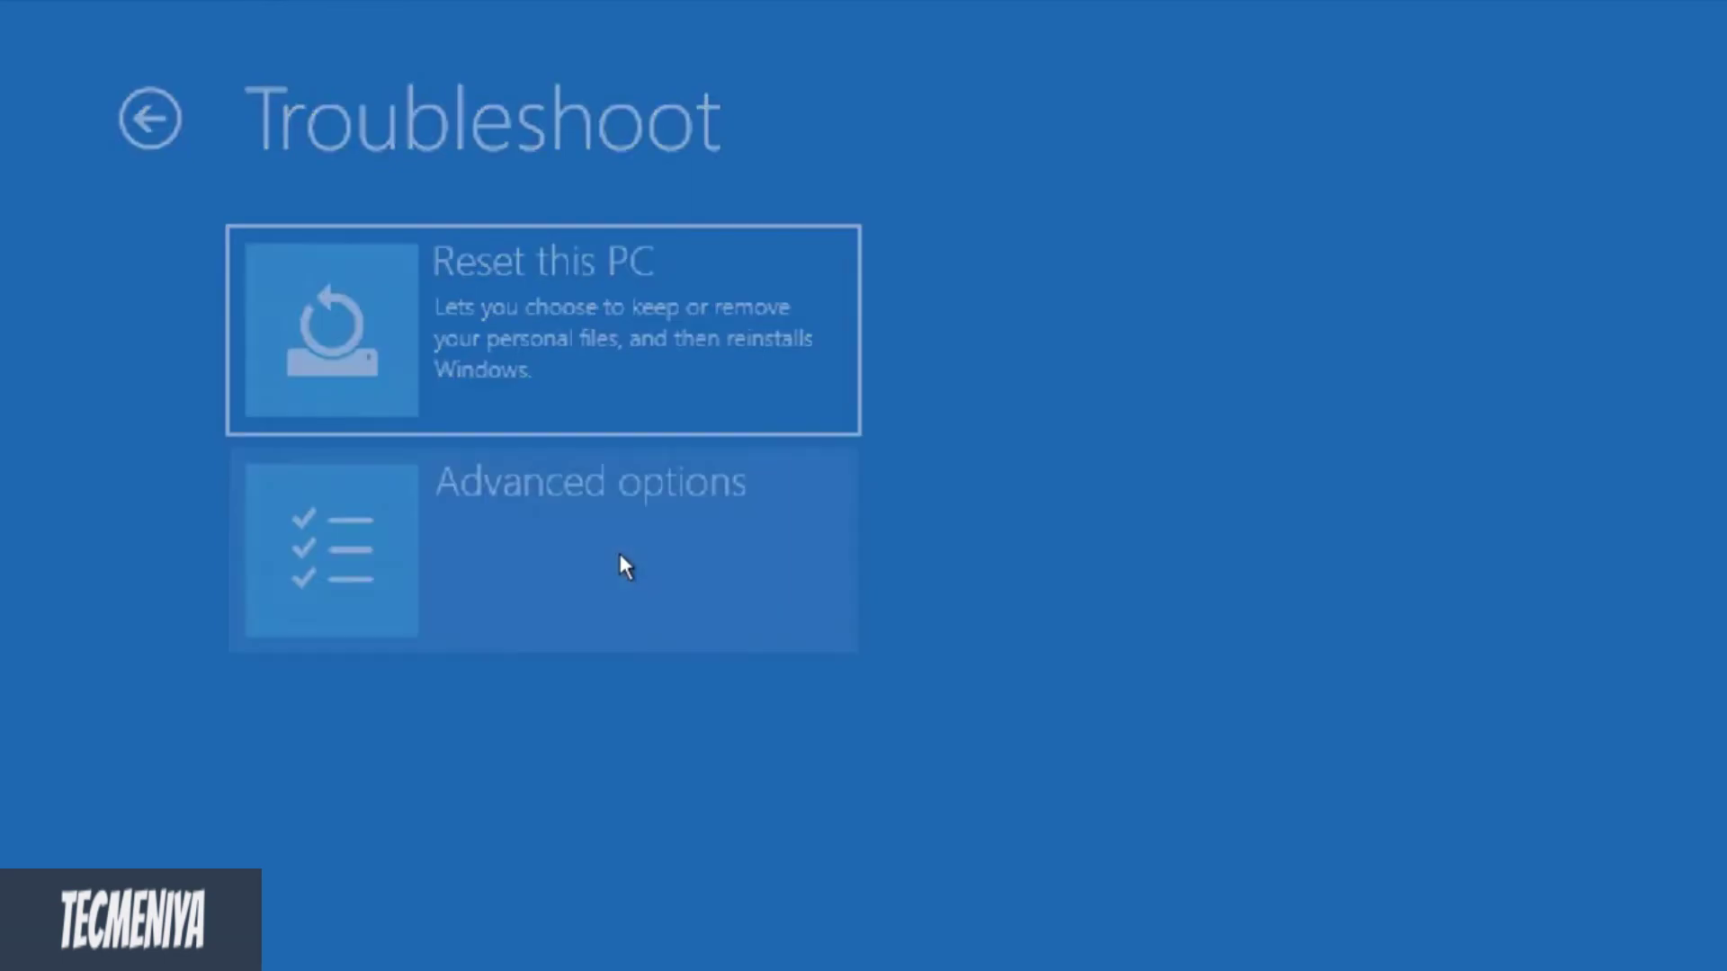
pyautogui.click(619, 555)
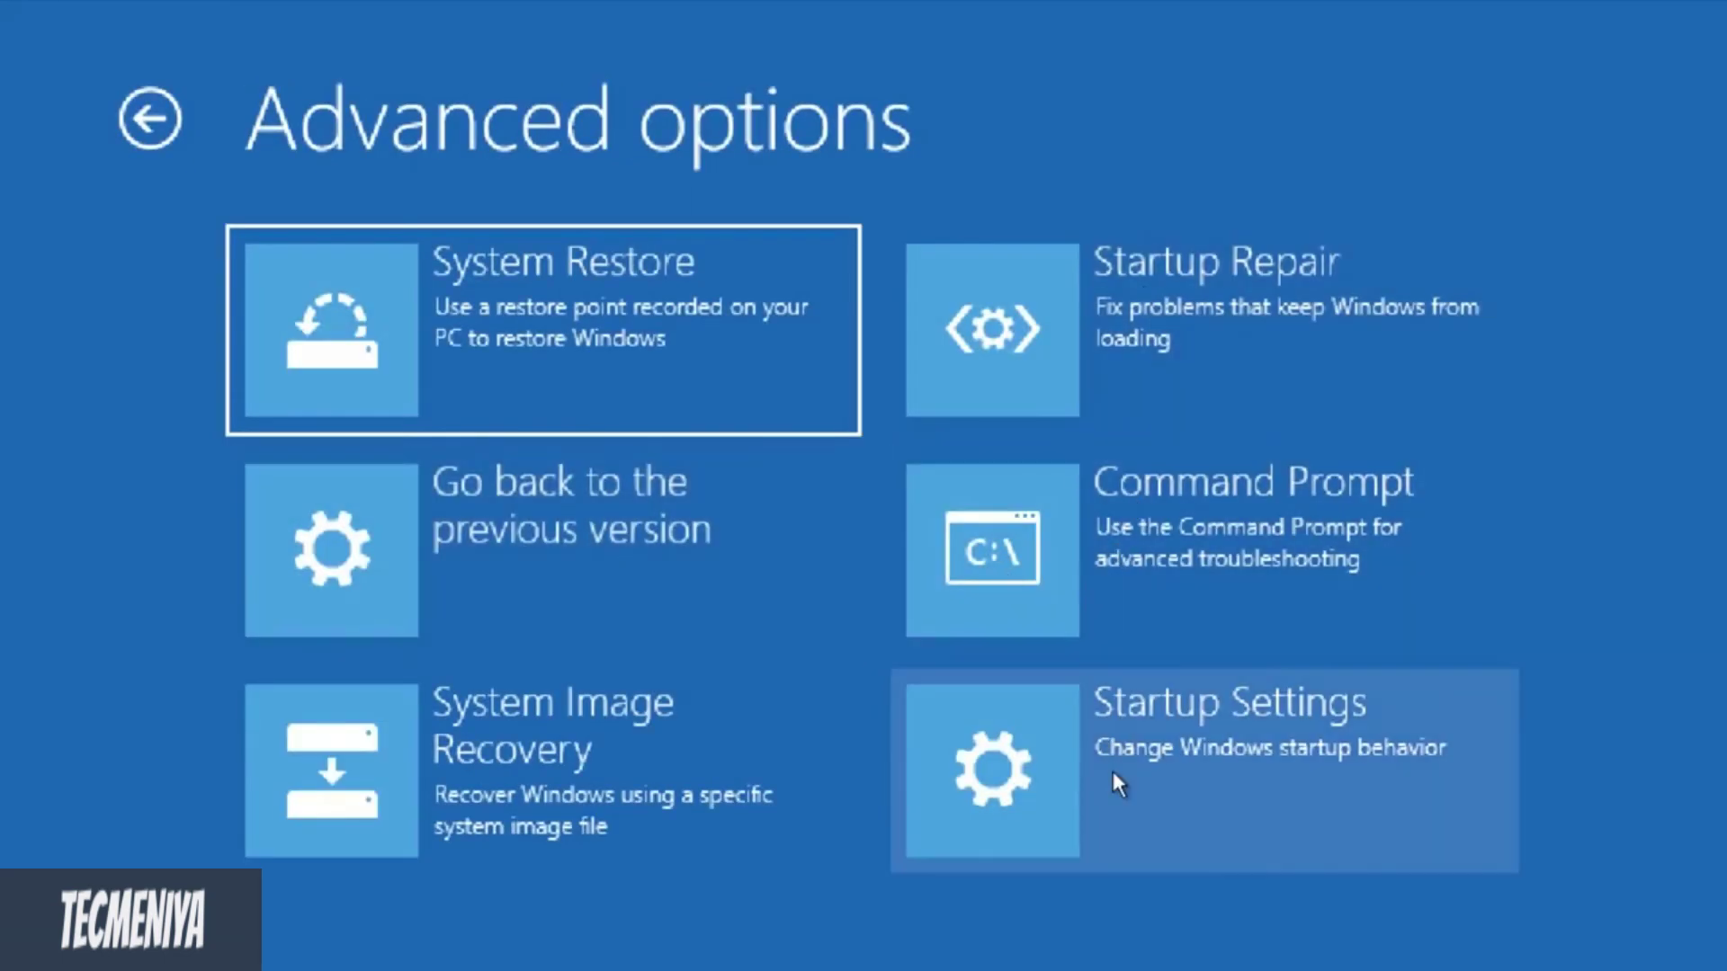
pyautogui.click(1091, 789)
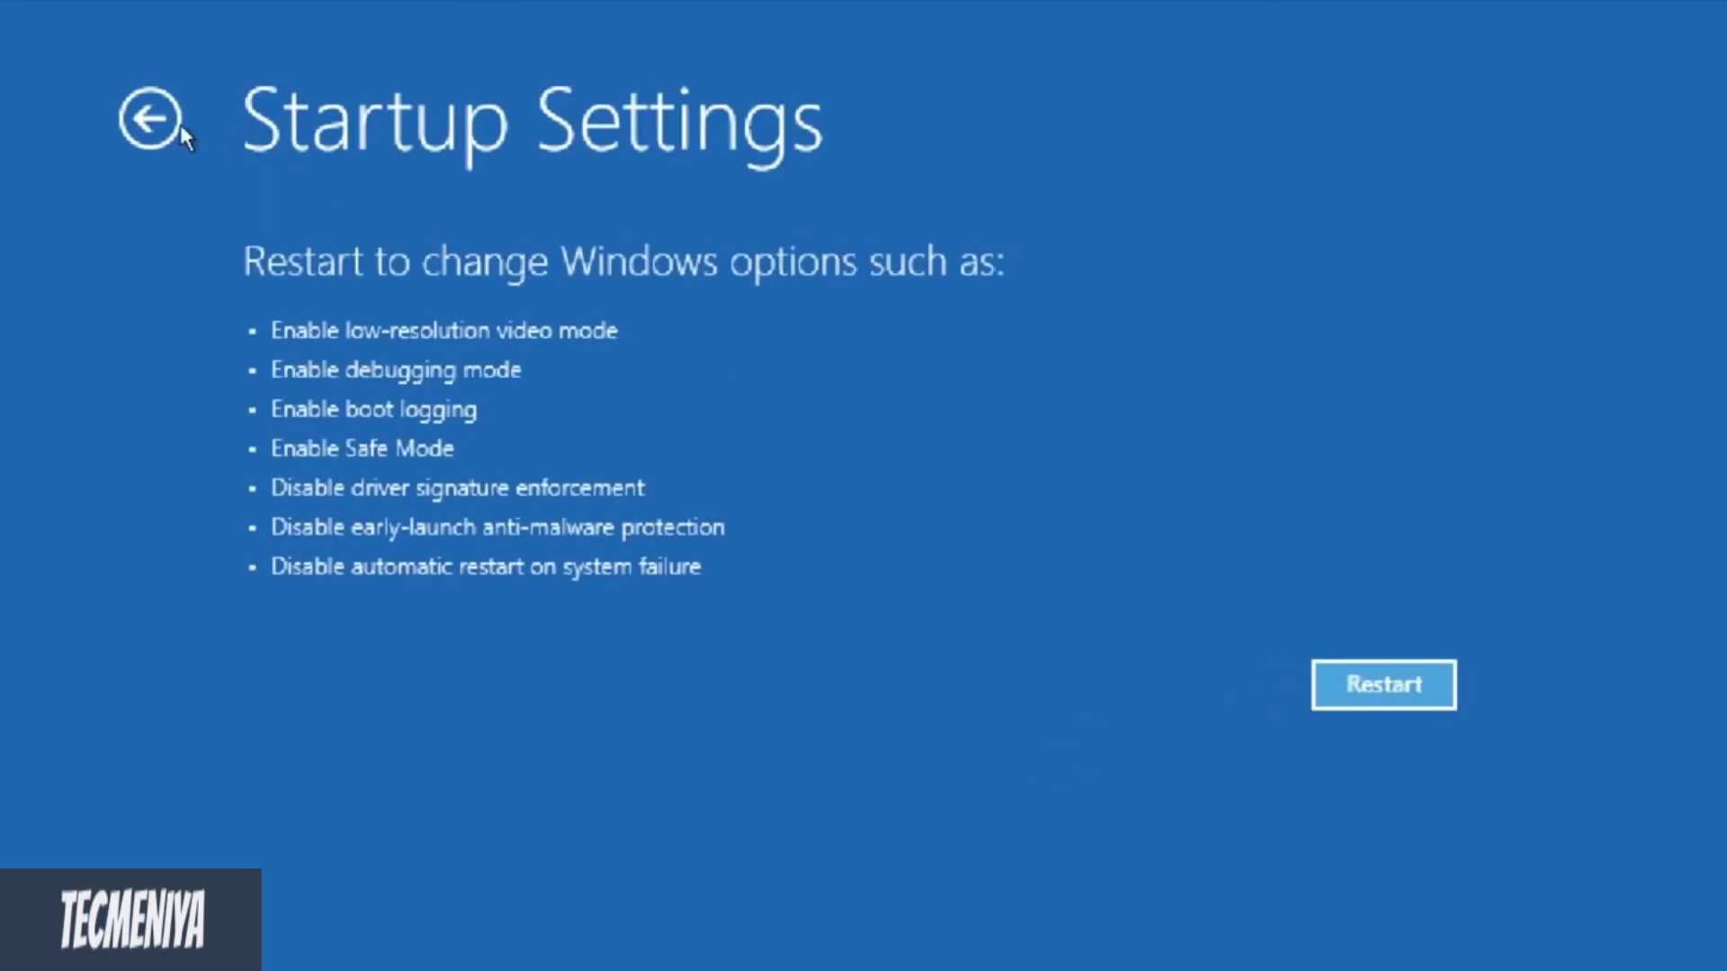
pyautogui.click(151, 122)
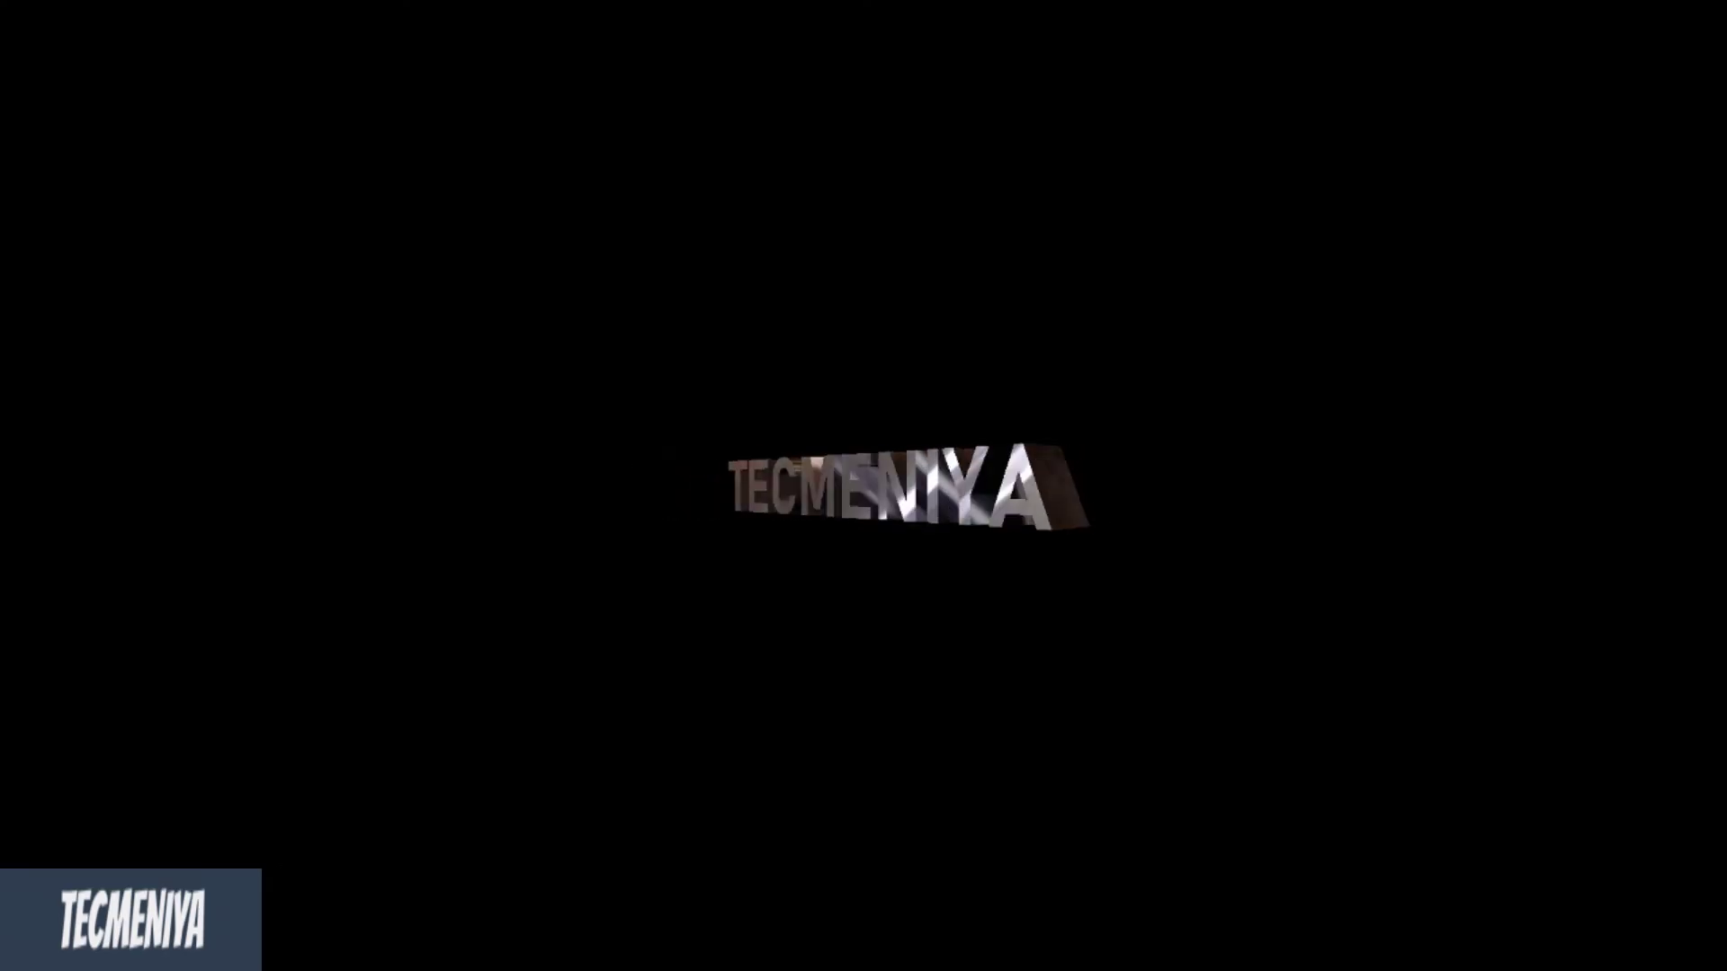